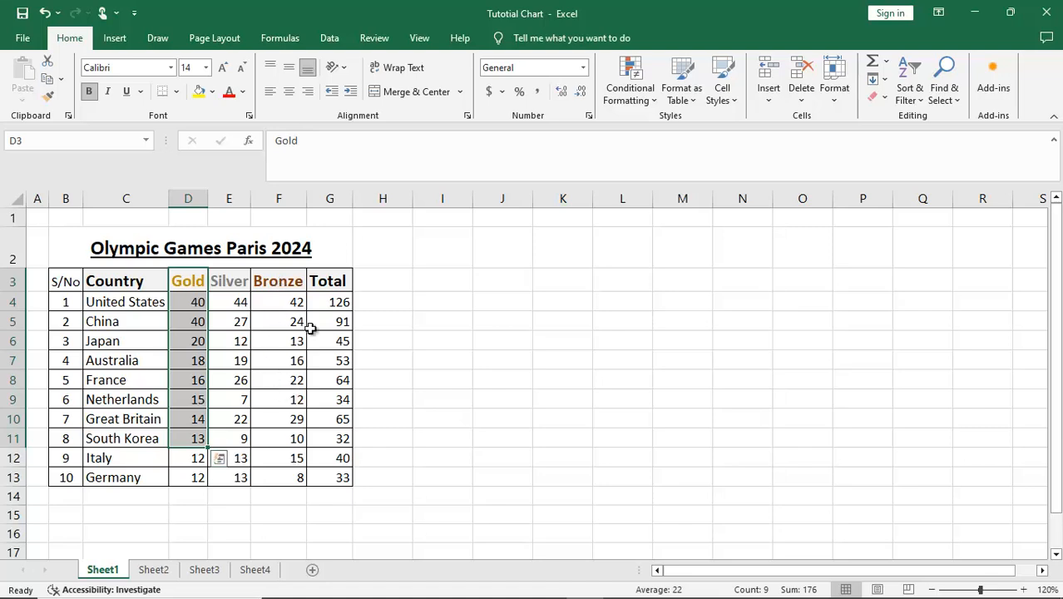
Step: Insert a 3-D pie chart from the Country and Gold columns (rows 3 to 13), shrink it and place it beside the table
click(421, 318)
click(140, 280)
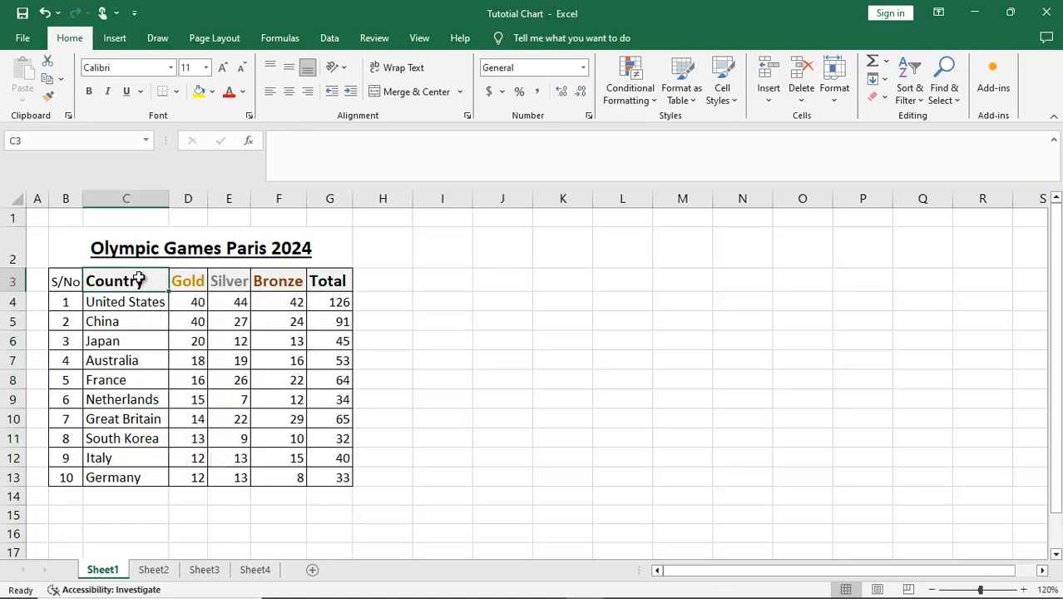
drag(138, 286, 153, 474)
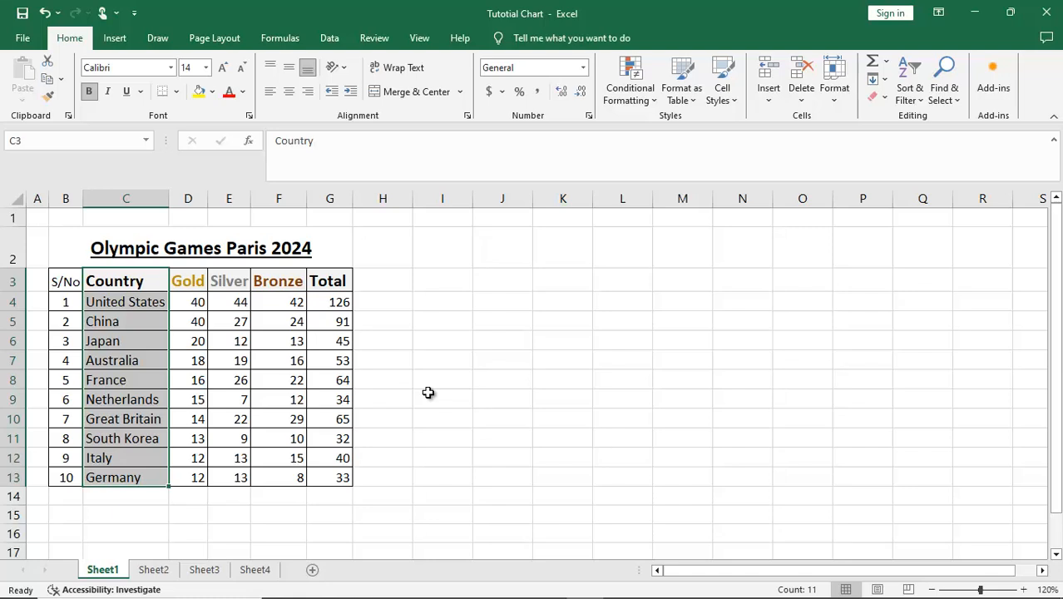
ctrl+click(191, 281)
drag(191, 281, 199, 477)
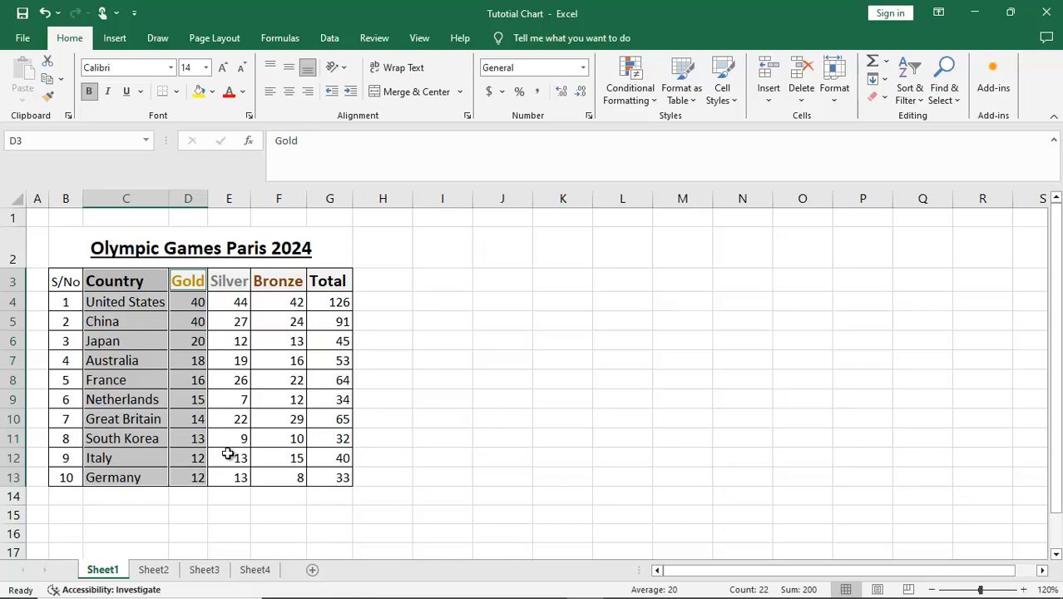
click(114, 37)
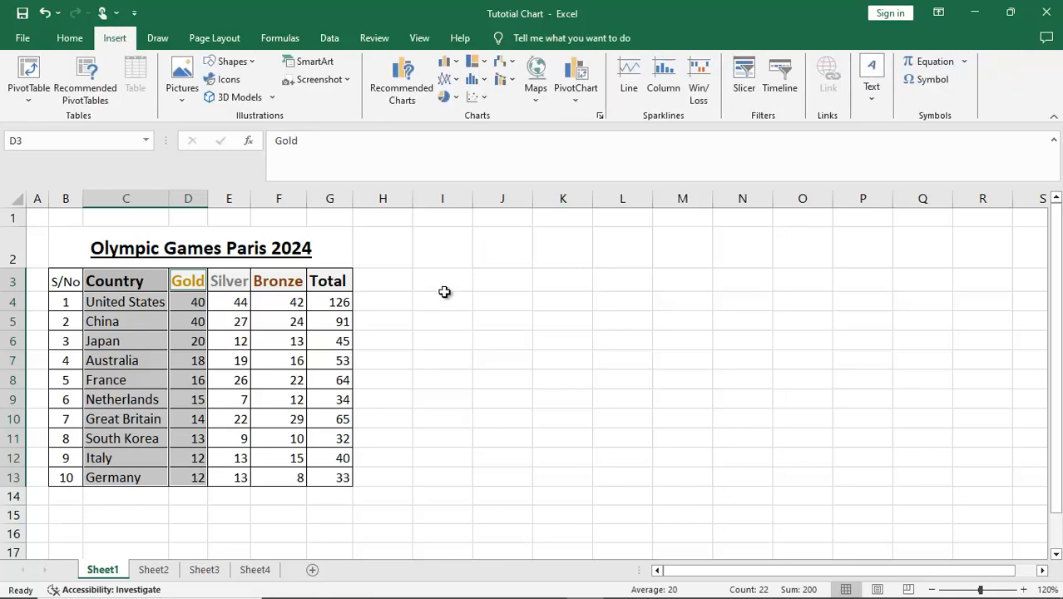
click(455, 97)
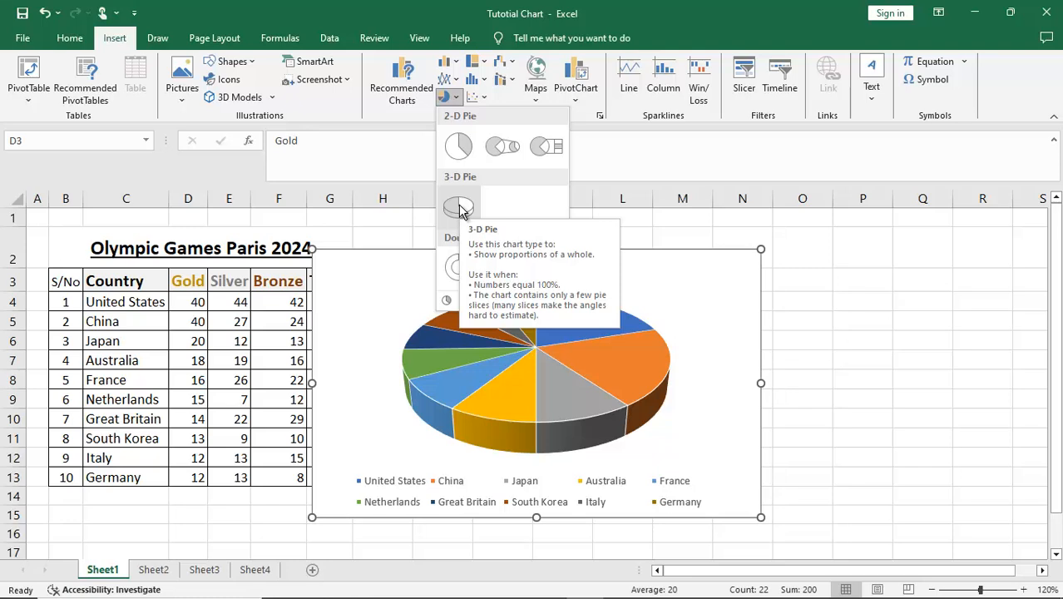
click(461, 209)
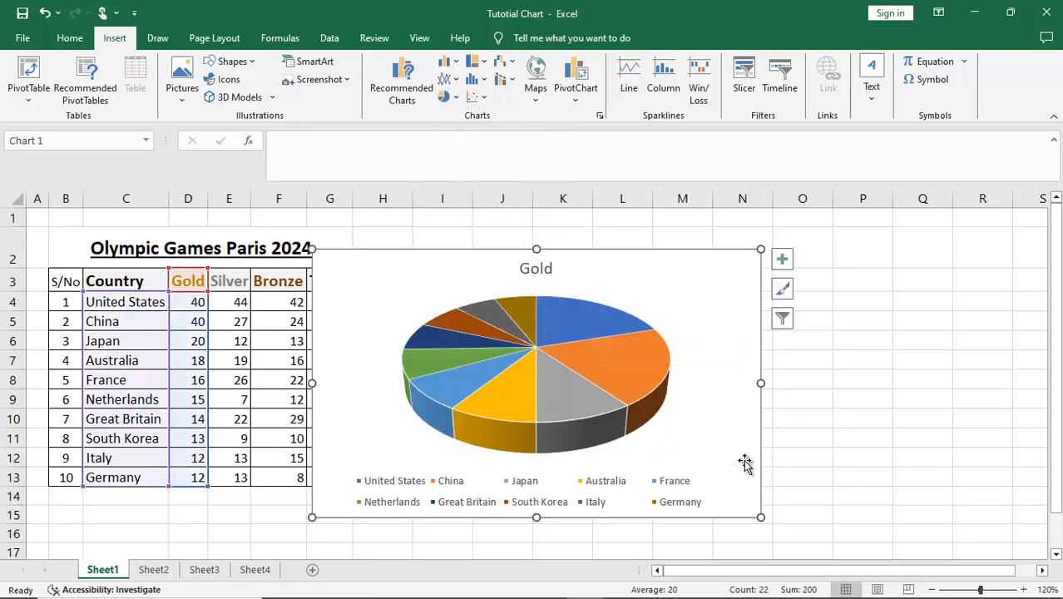
drag(749, 514, 685, 473)
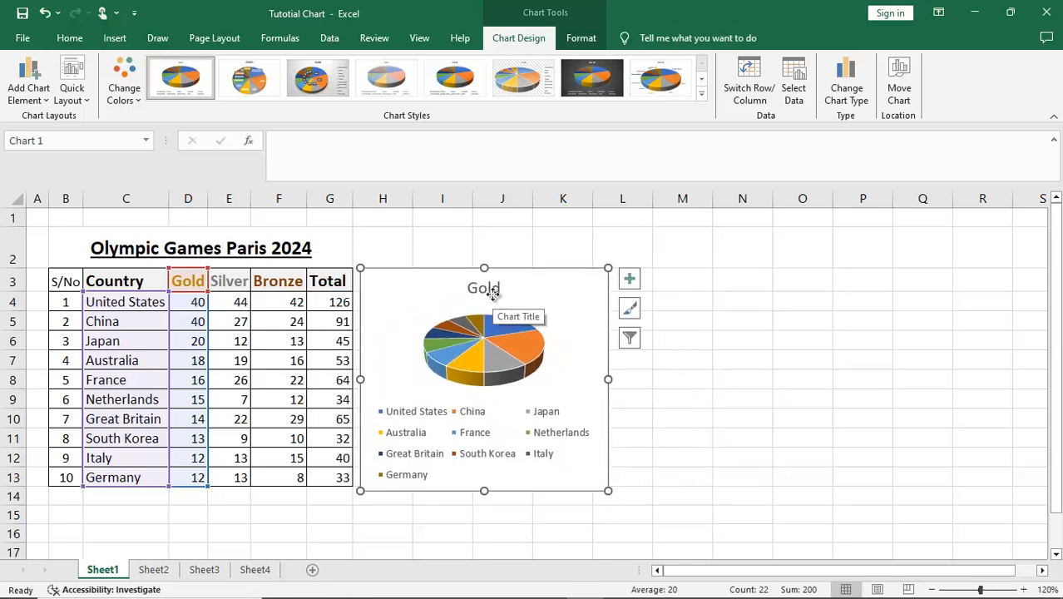
Step: Change the gold chart's title to "Olympic Games Paris 2024" with "Gold Medals" on a second line, copying the heading text from B2
click(492, 291)
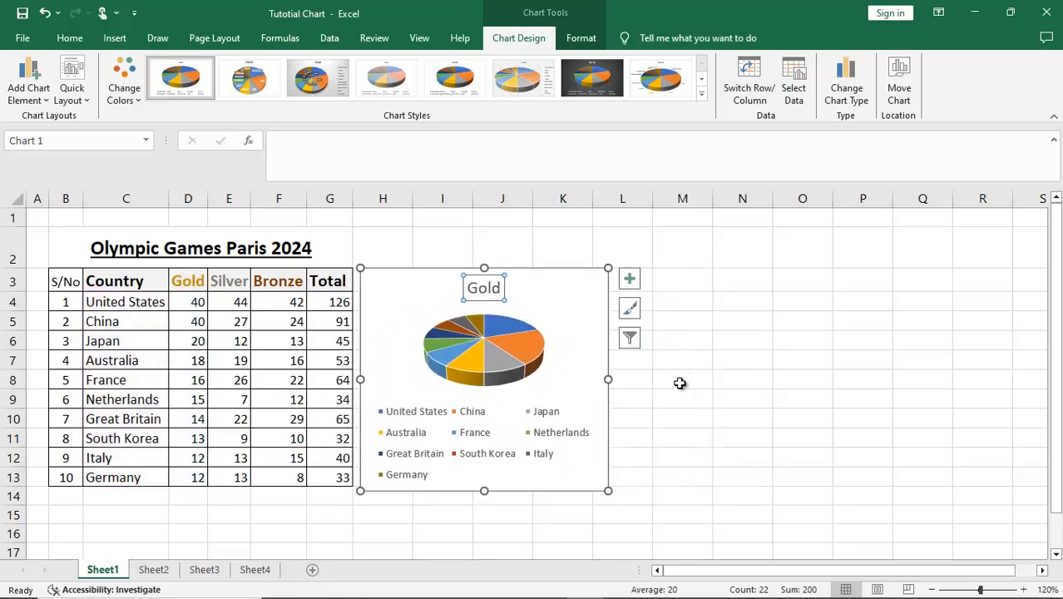
click(285, 247)
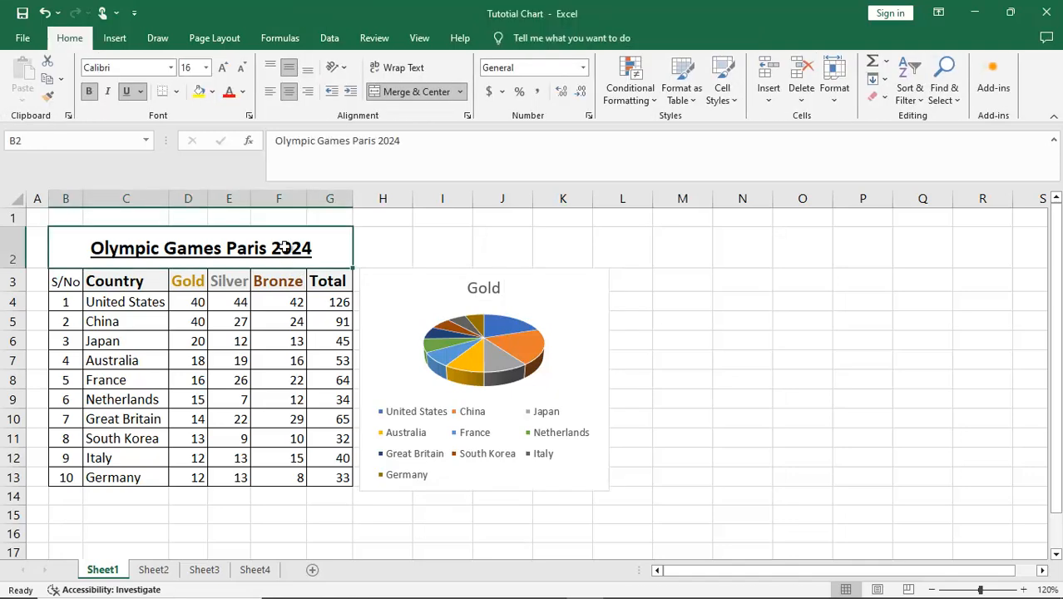
drag(421, 134, 274, 140)
key(ctrl+c)
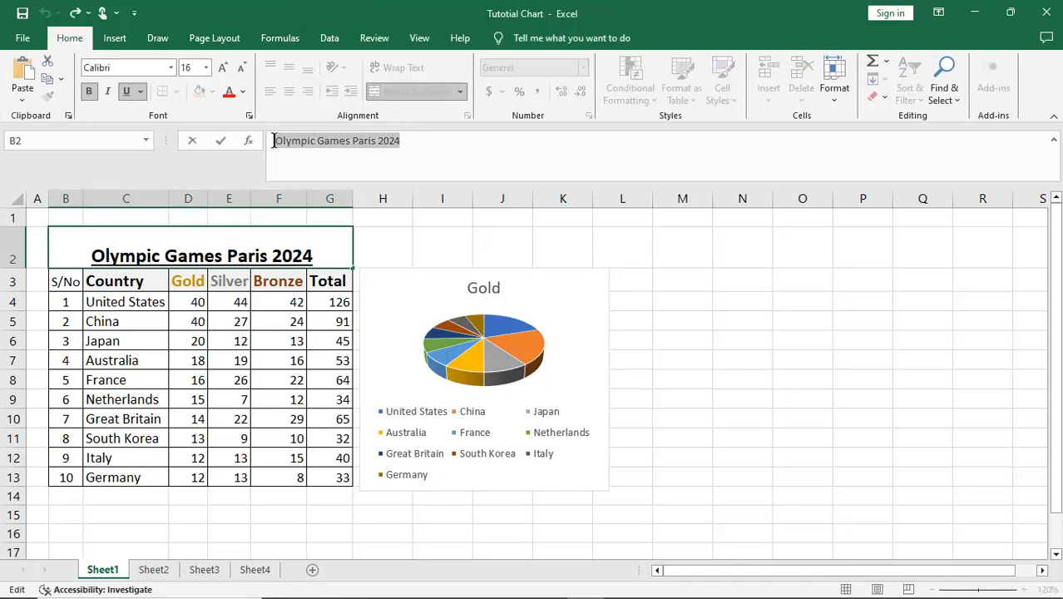
click(479, 286)
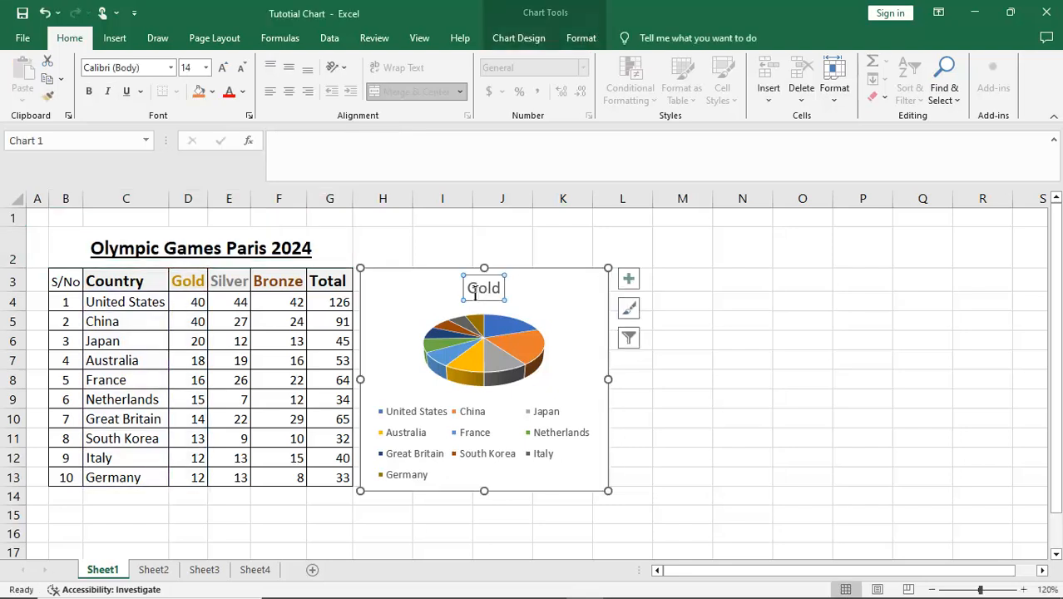
double_click(466, 288)
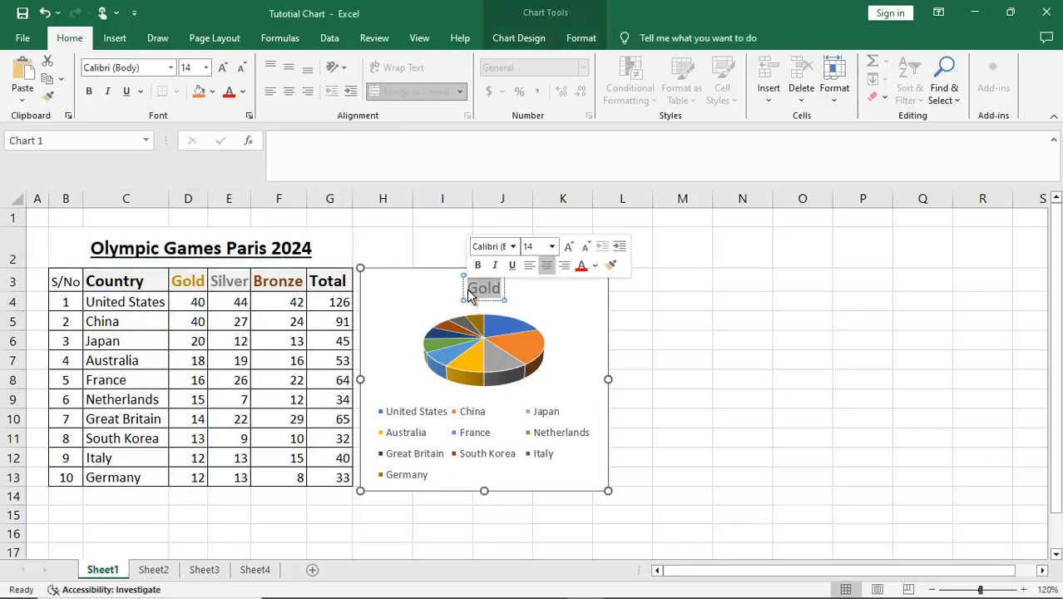
click(466, 288)
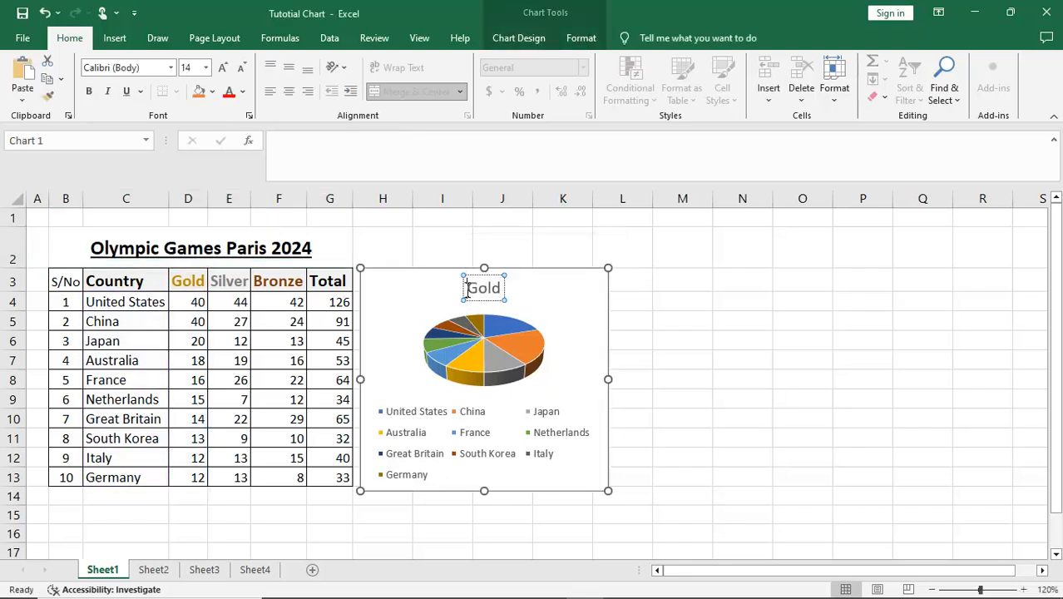
key(ctrl+v)
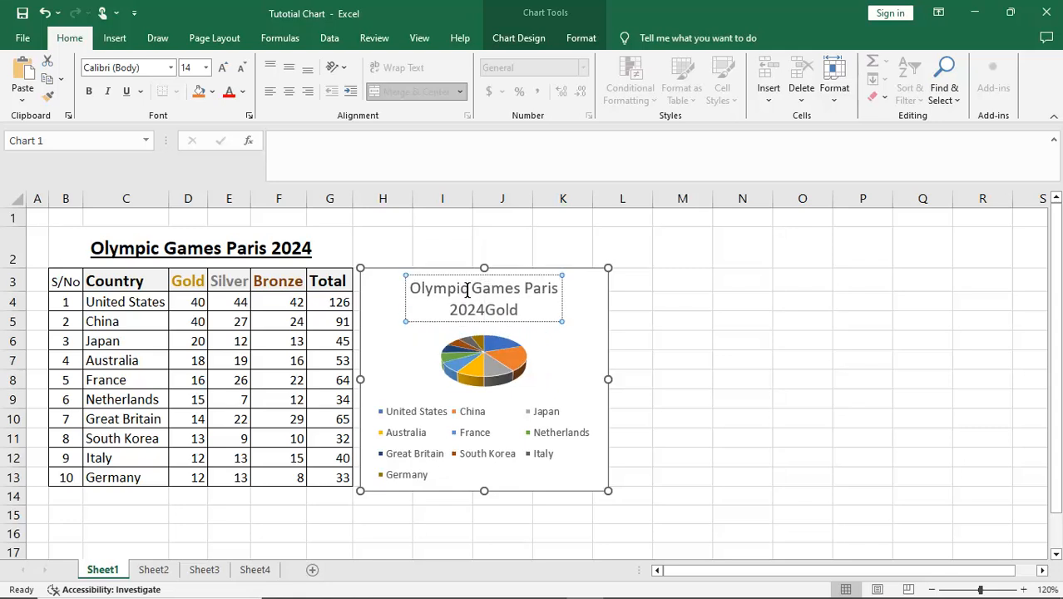
key(Return)
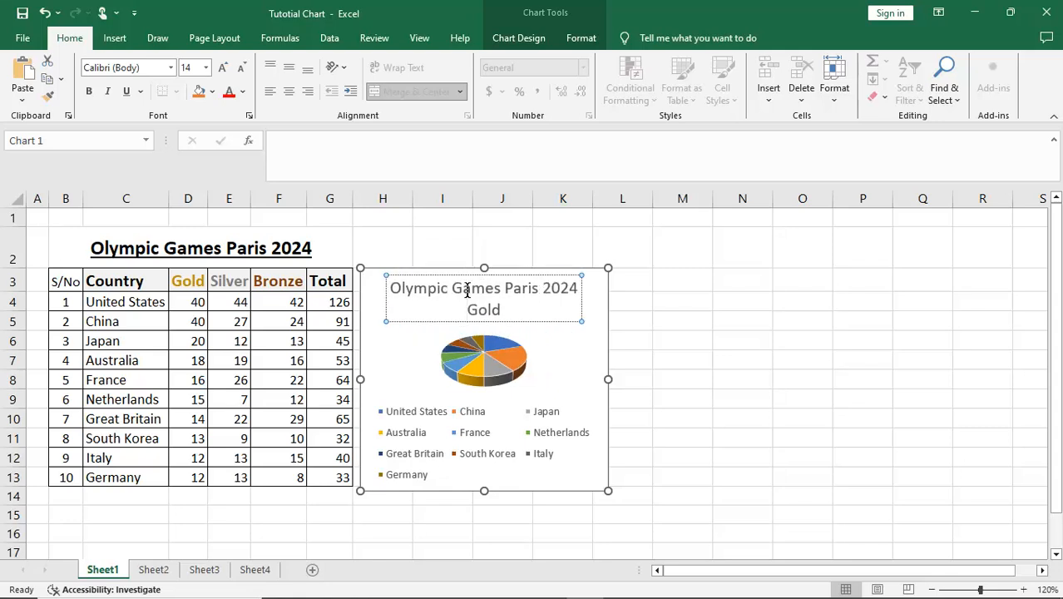
text(Medals)
key(Escape)
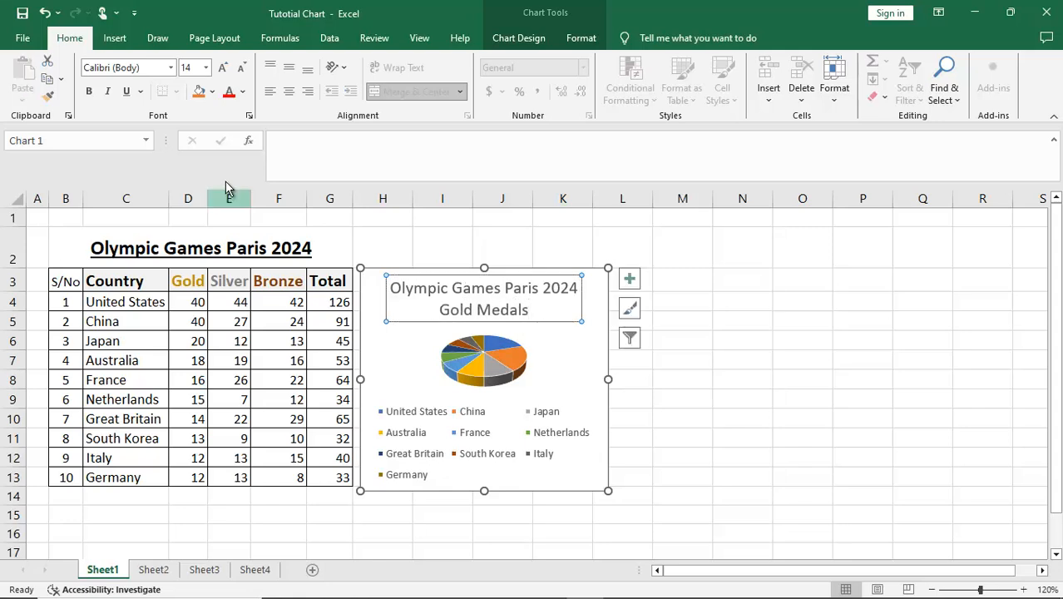
Step: Format the gold chart's title in a dark gold theme color and bold
click(244, 94)
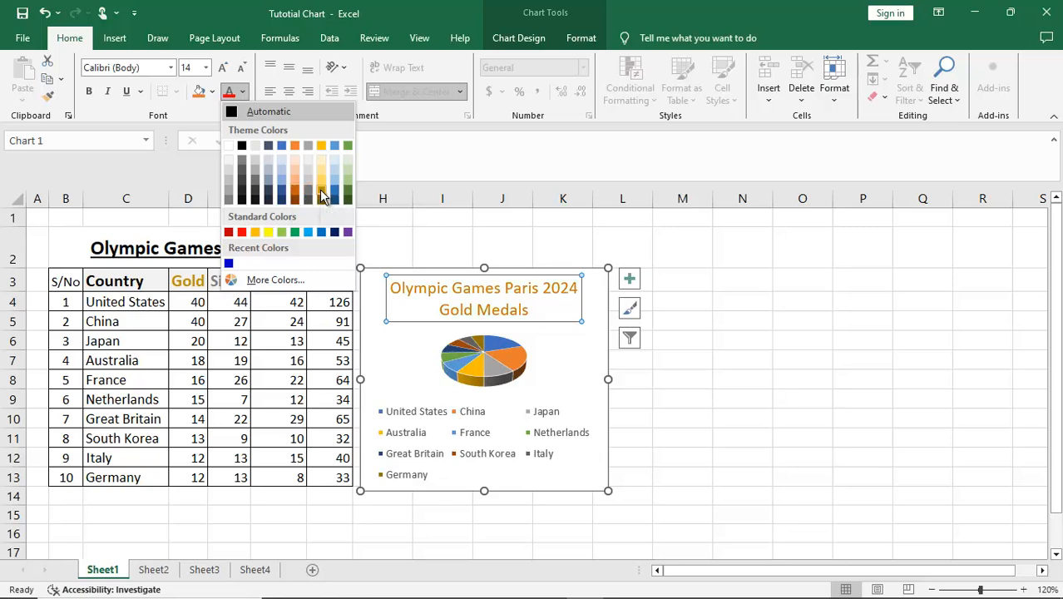
click(323, 194)
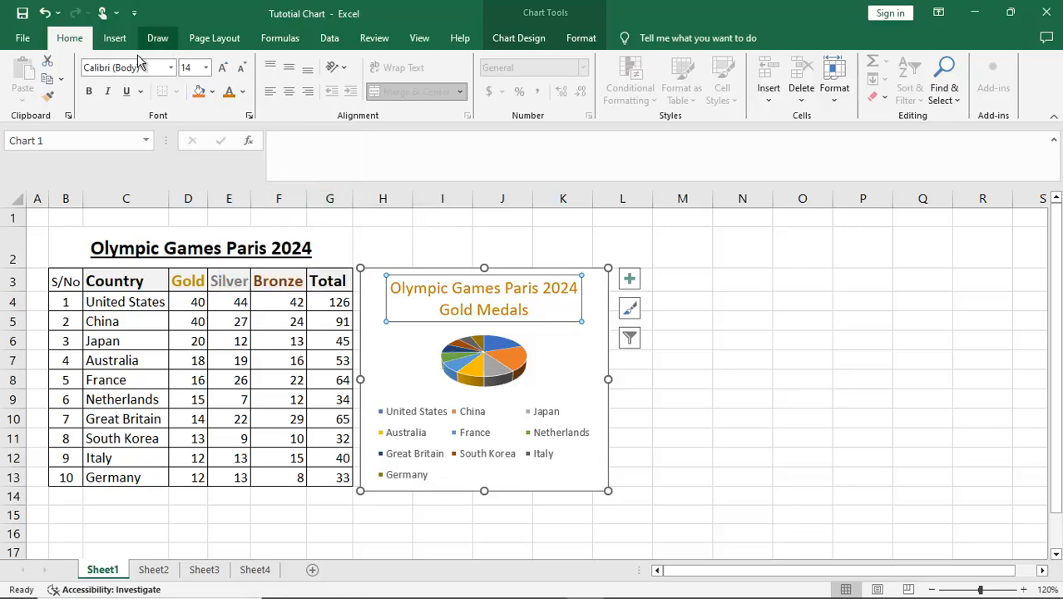
click(89, 91)
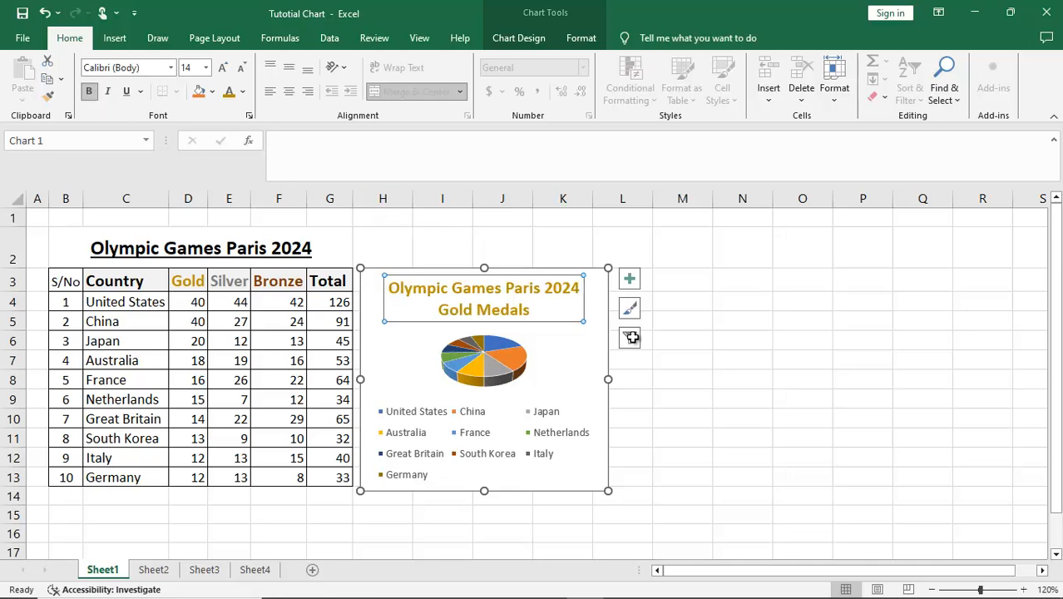
click(678, 415)
click(609, 356)
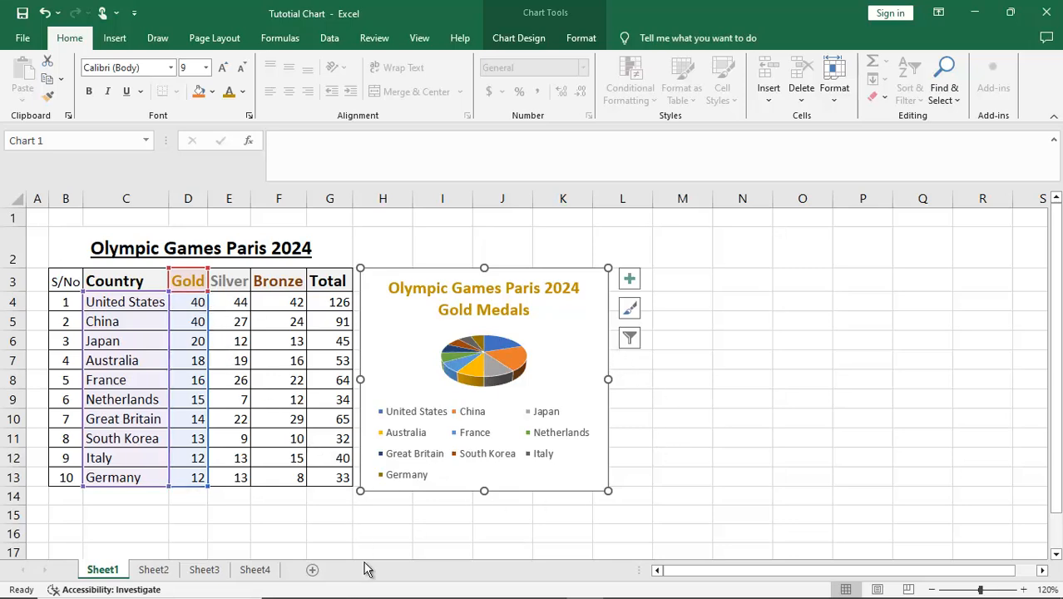
click(440, 526)
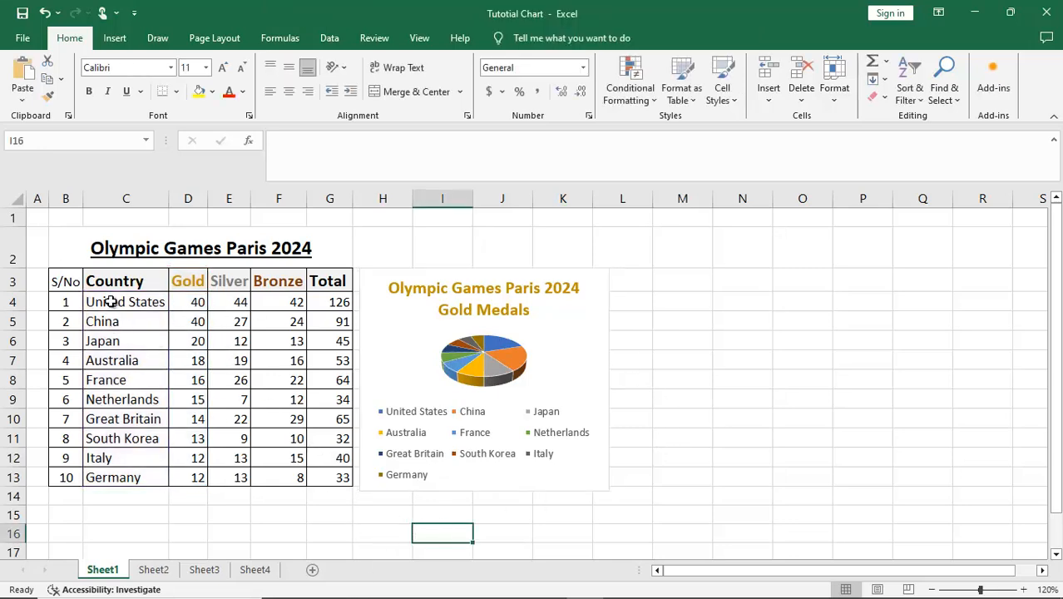
Step: Insert a 3-D pie chart from the Country and Silver columns, sized like the gold chart and placed beside it
drag(119, 281, 139, 474)
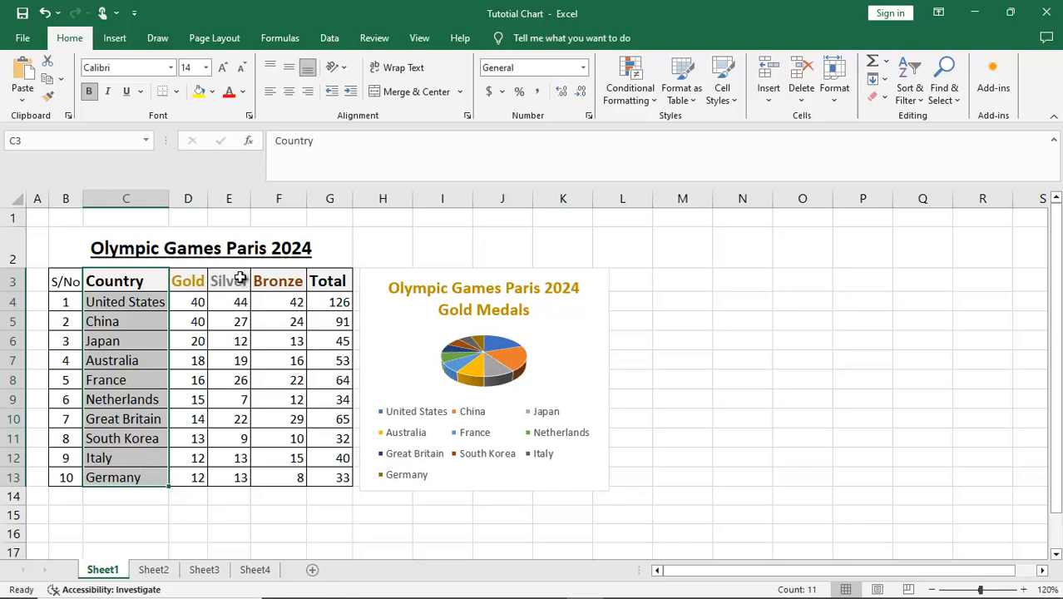
drag(239, 280, 238, 469)
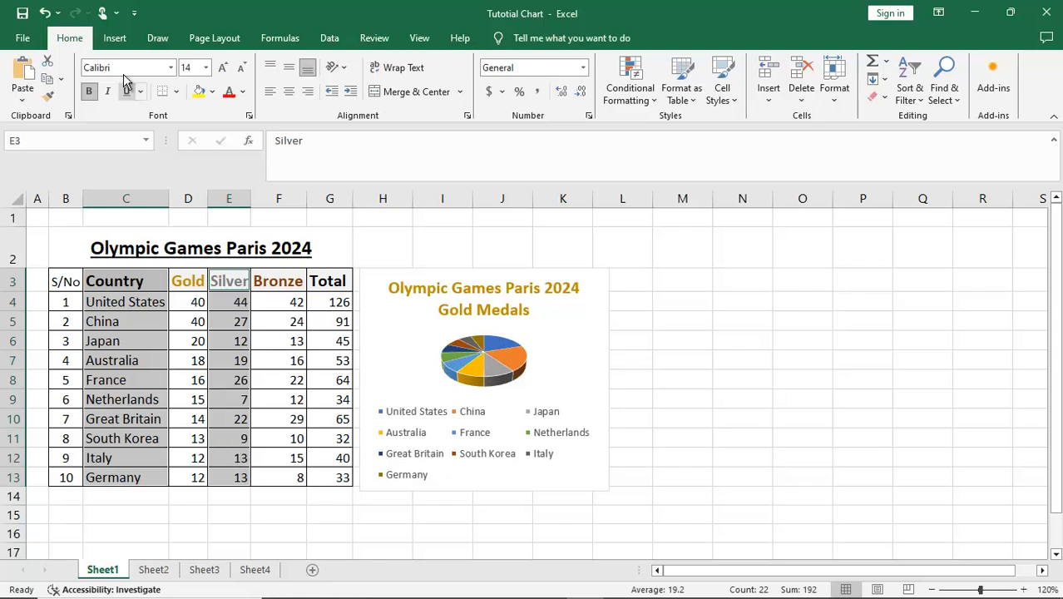
click(114, 41)
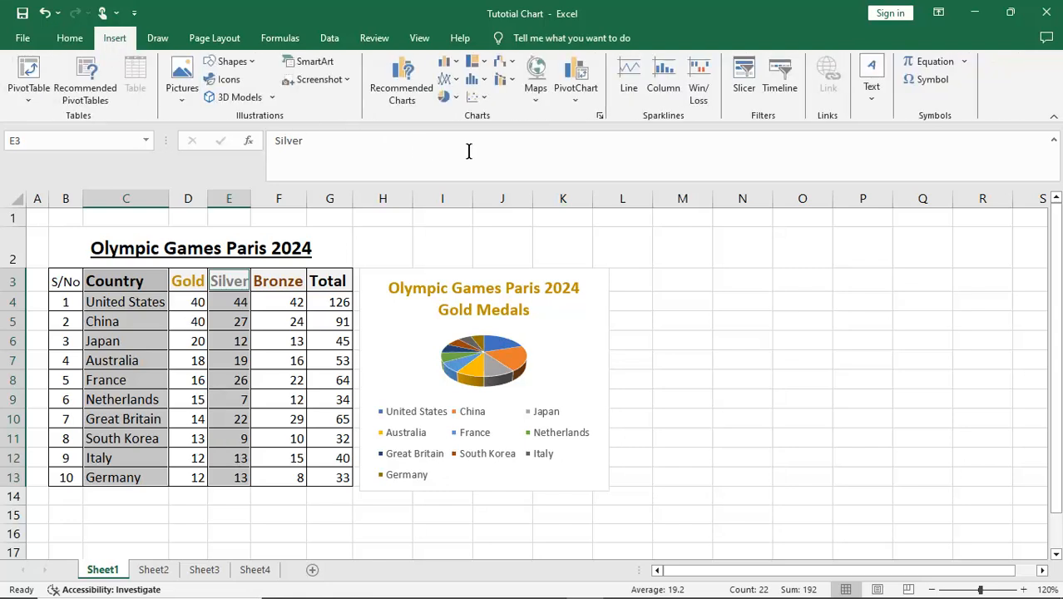
click(456, 98)
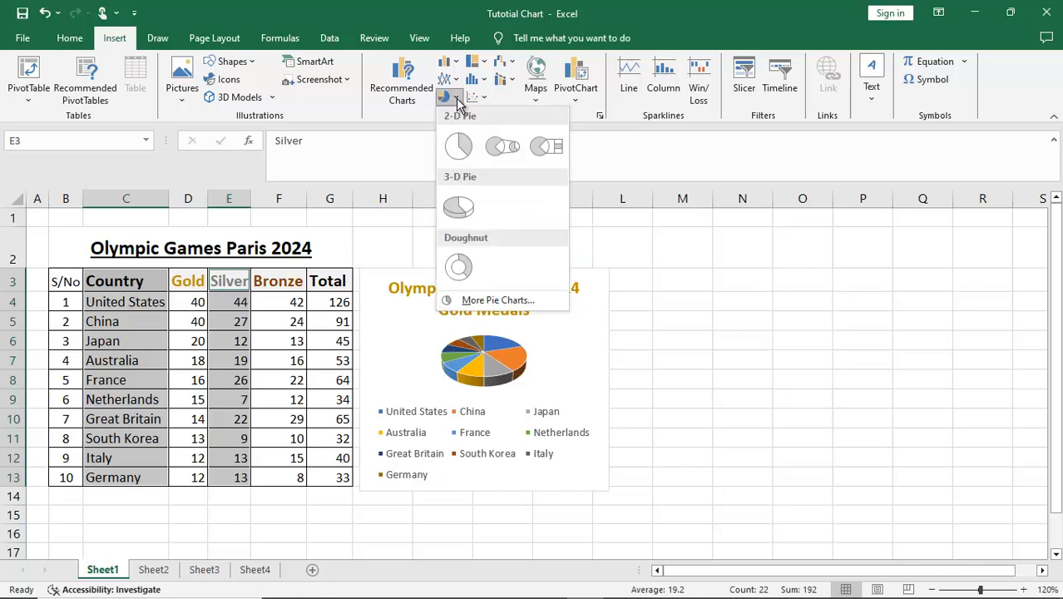
click(462, 205)
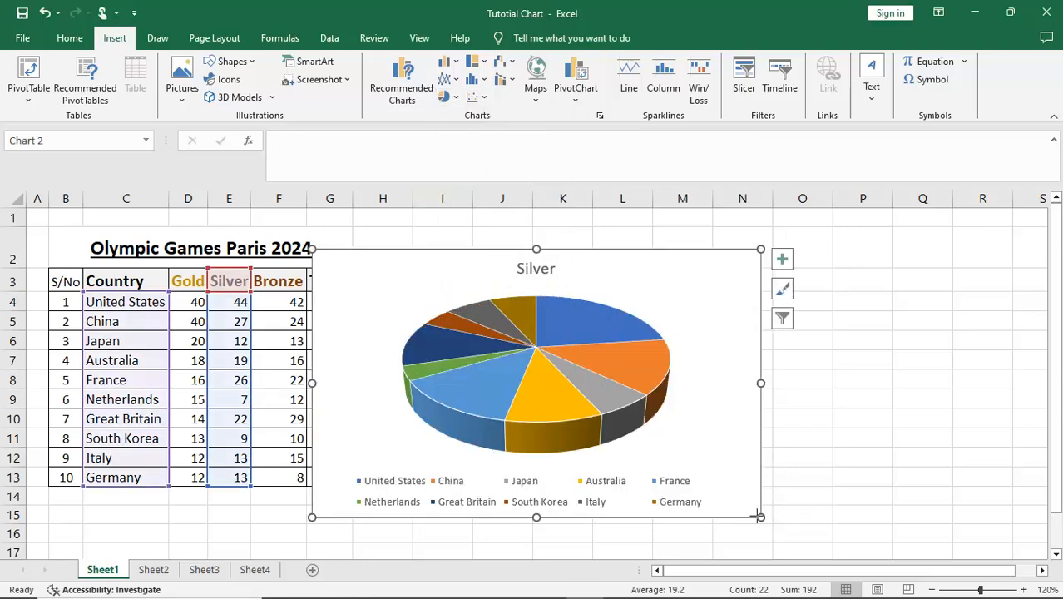
drag(759, 516, 562, 468)
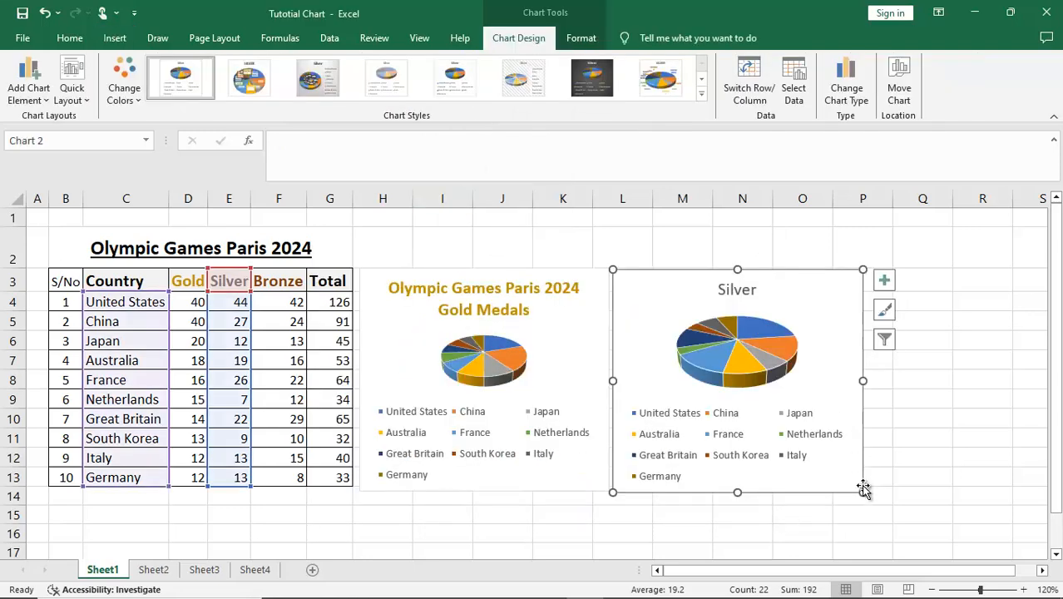
drag(863, 489, 865, 494)
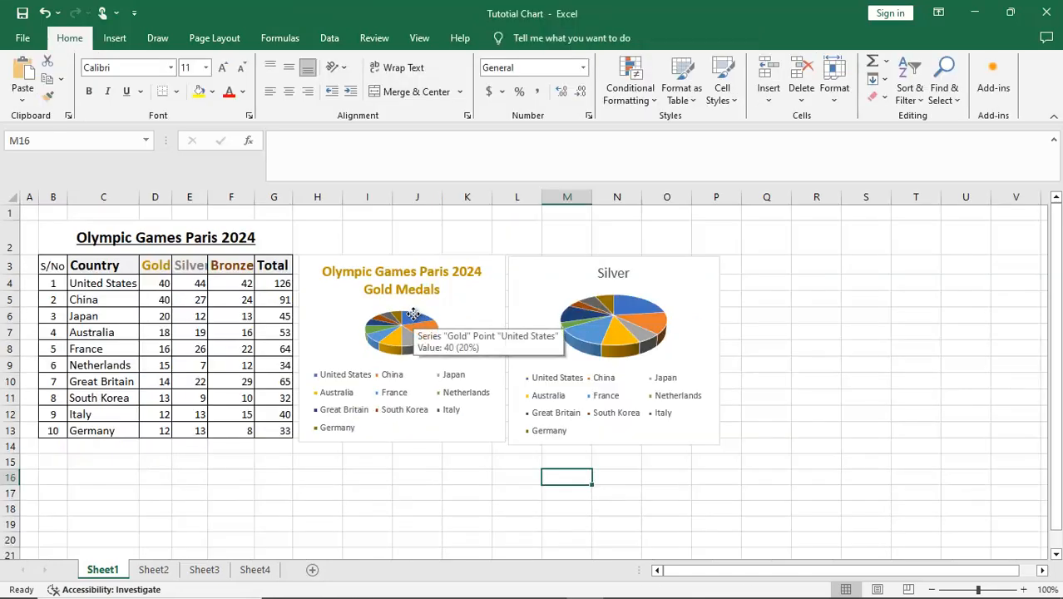
Step: Pull the United States slice out of the pie in the Gold Medals chart
click(413, 317)
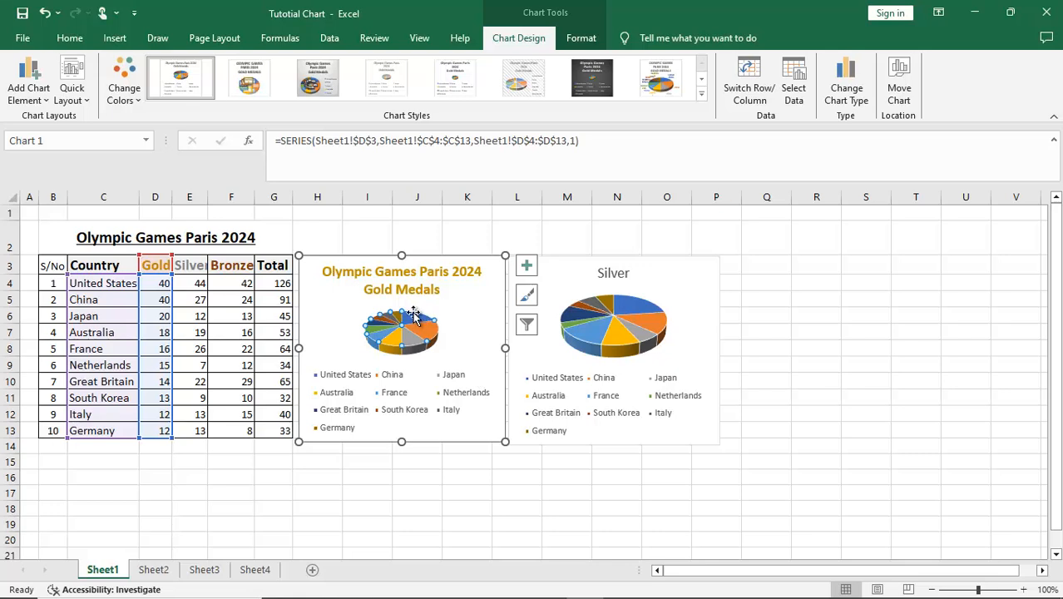
mouse_move(413, 315)
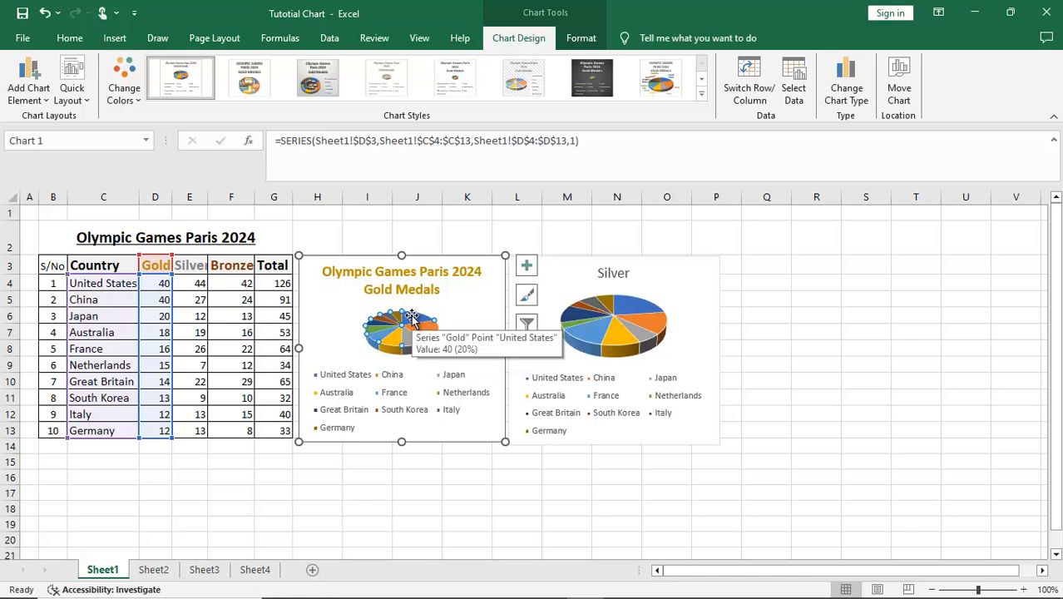
click(410, 317)
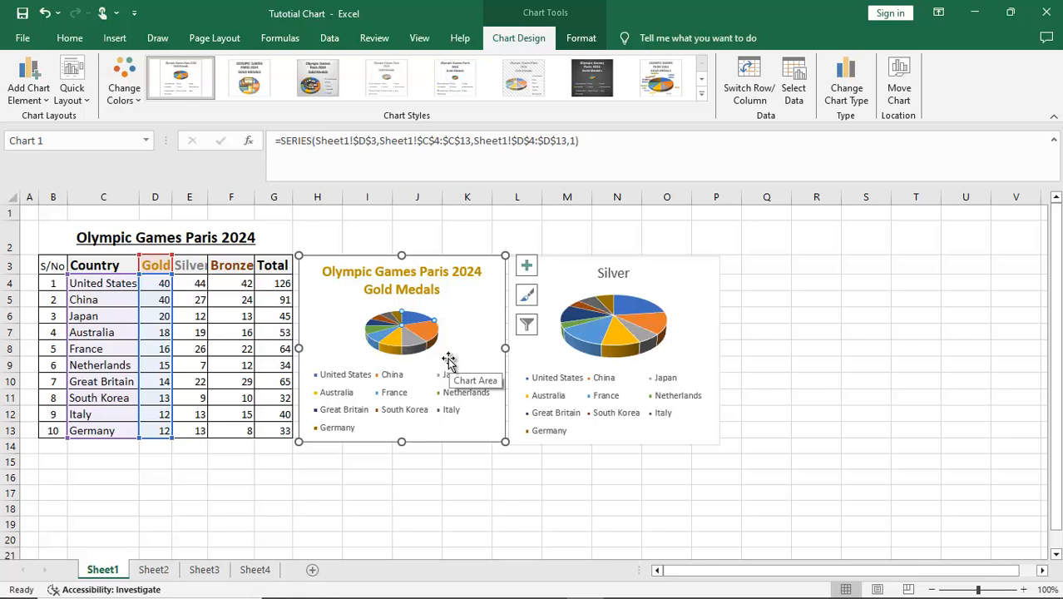
drag(418, 319, 434, 318)
click(519, 508)
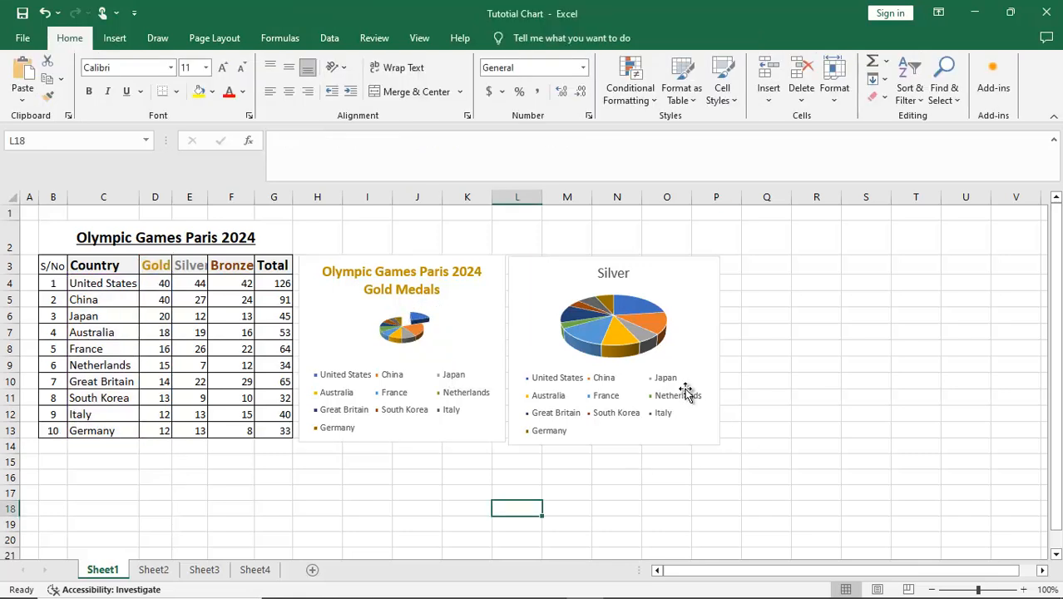
Step: Pull the Australia slice out of the pie in the Silver chart
click(635, 327)
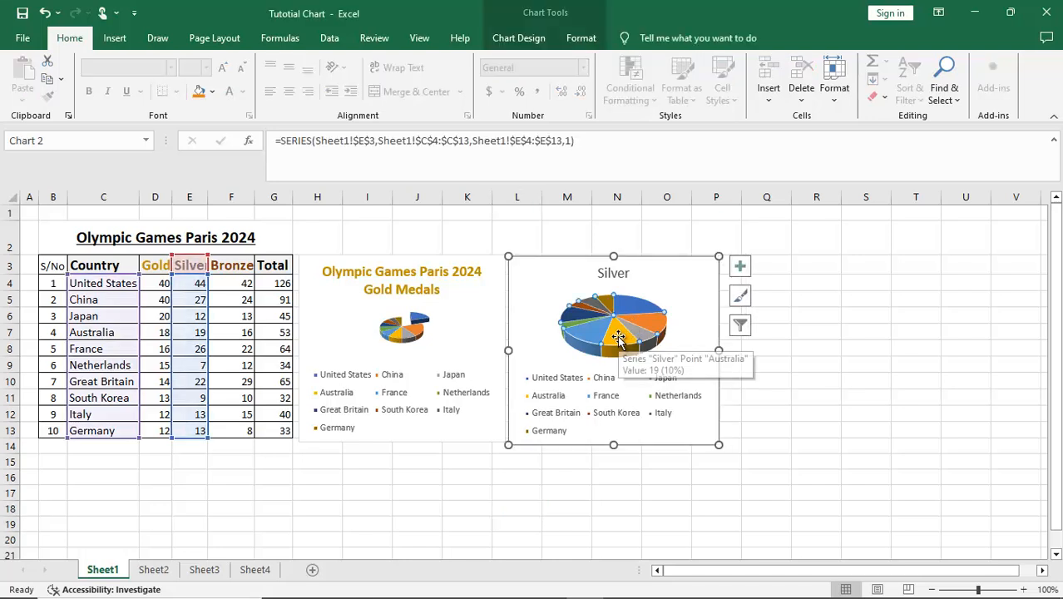
click(617, 336)
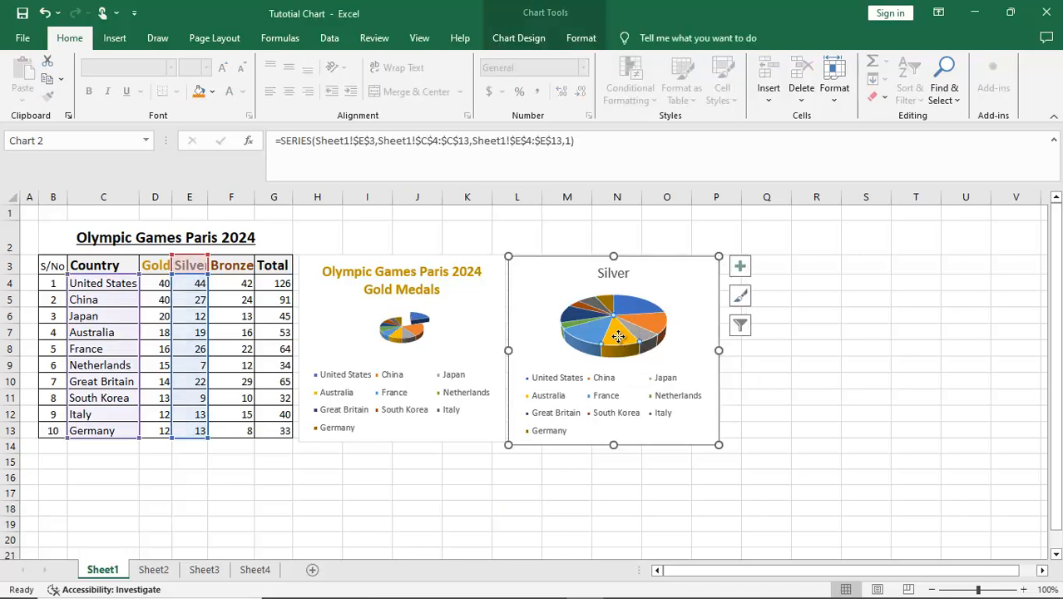
drag(617, 336, 624, 365)
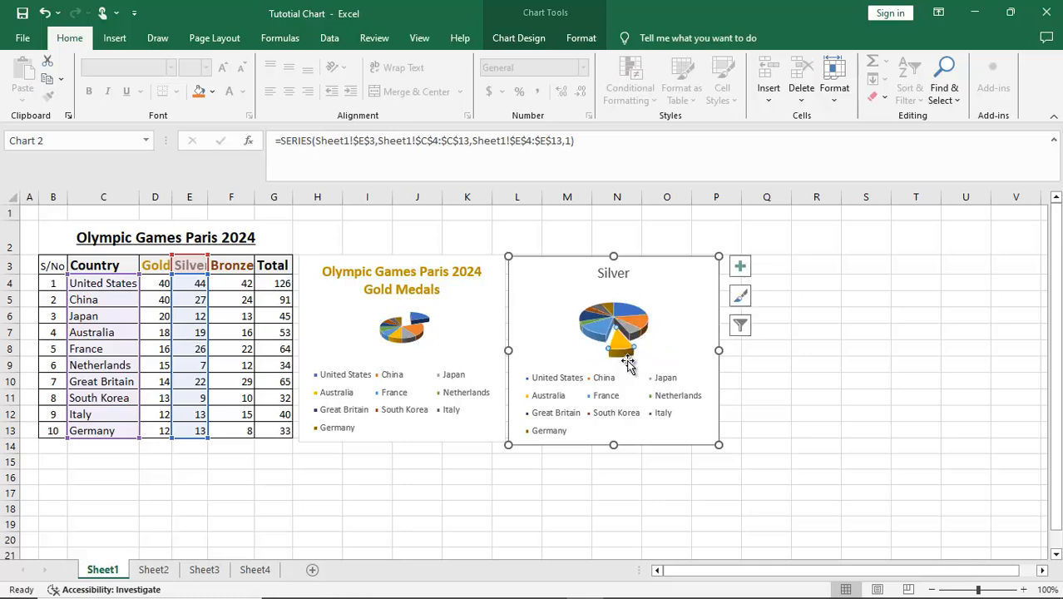
Step: Retitle the silver chart "Olympic Games Paris 2024" with "Silver Medals" on a second line, copying the first line from the table heading
click(742, 412)
click(429, 271)
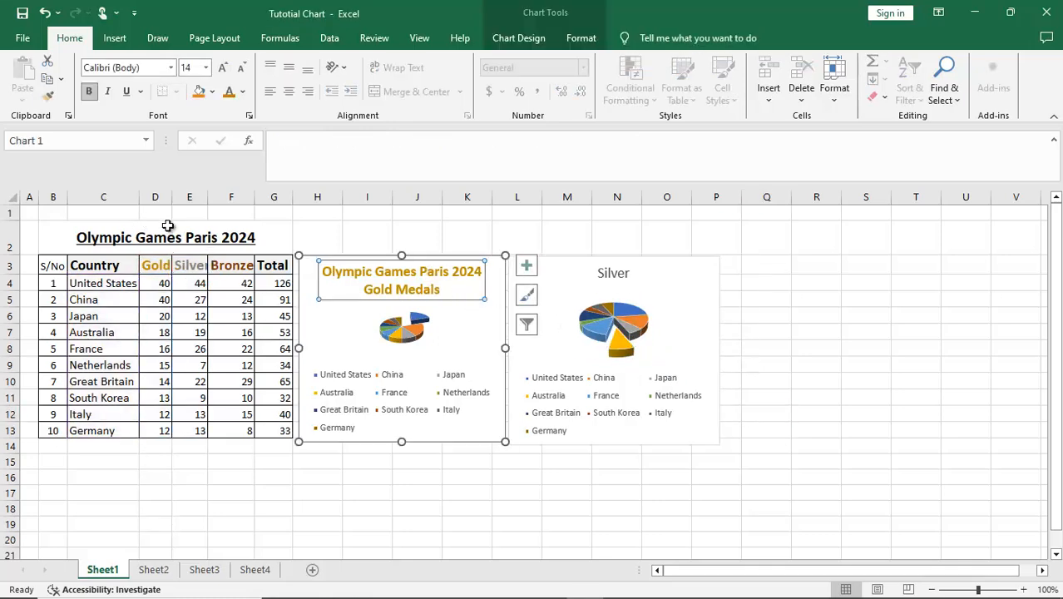
click(246, 240)
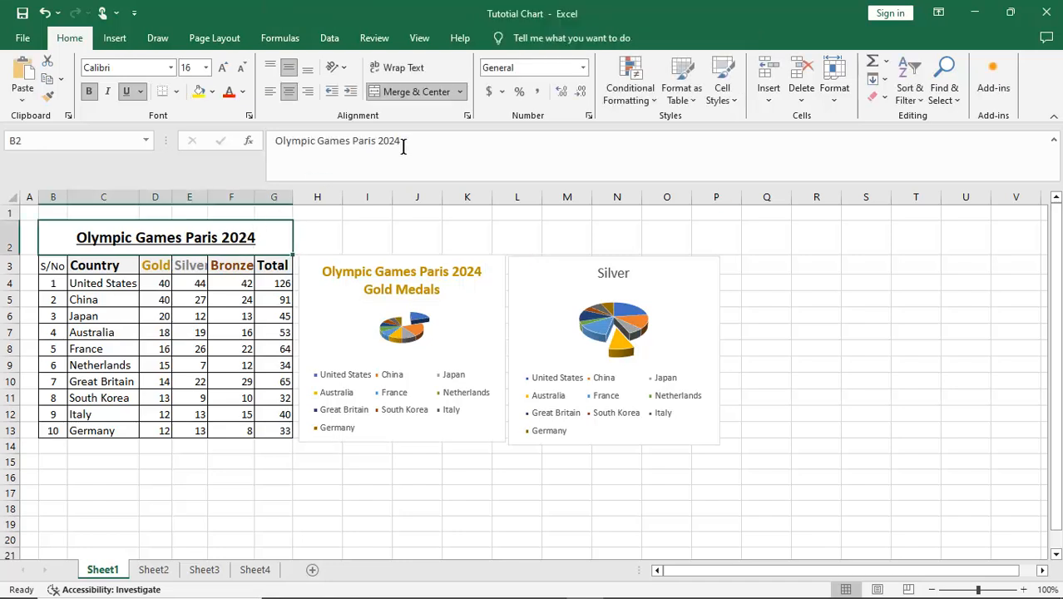
drag(402, 146, 260, 140)
key(ctrl+c)
click(597, 267)
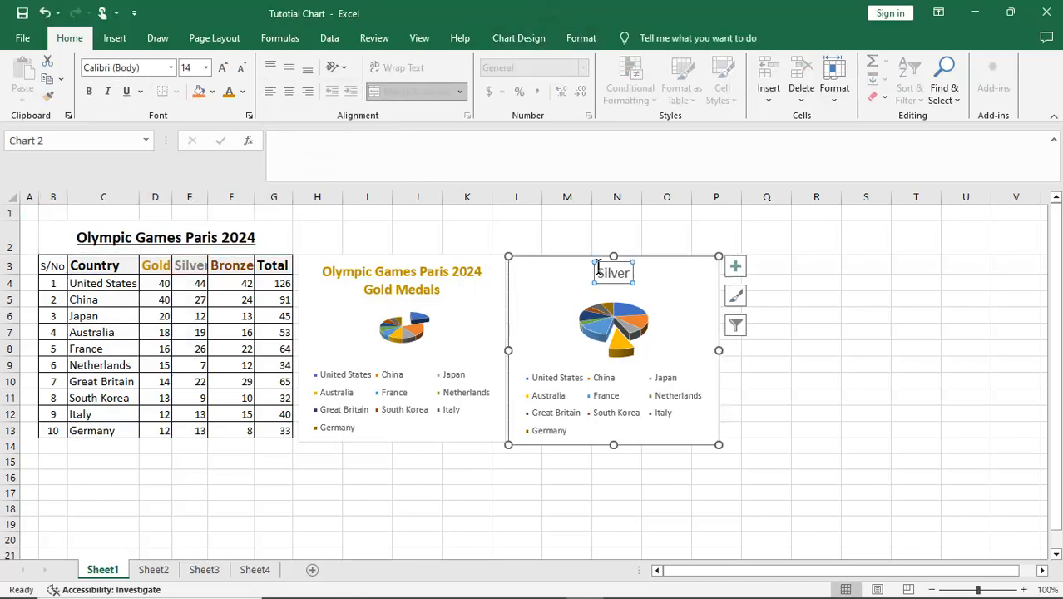
click(597, 272)
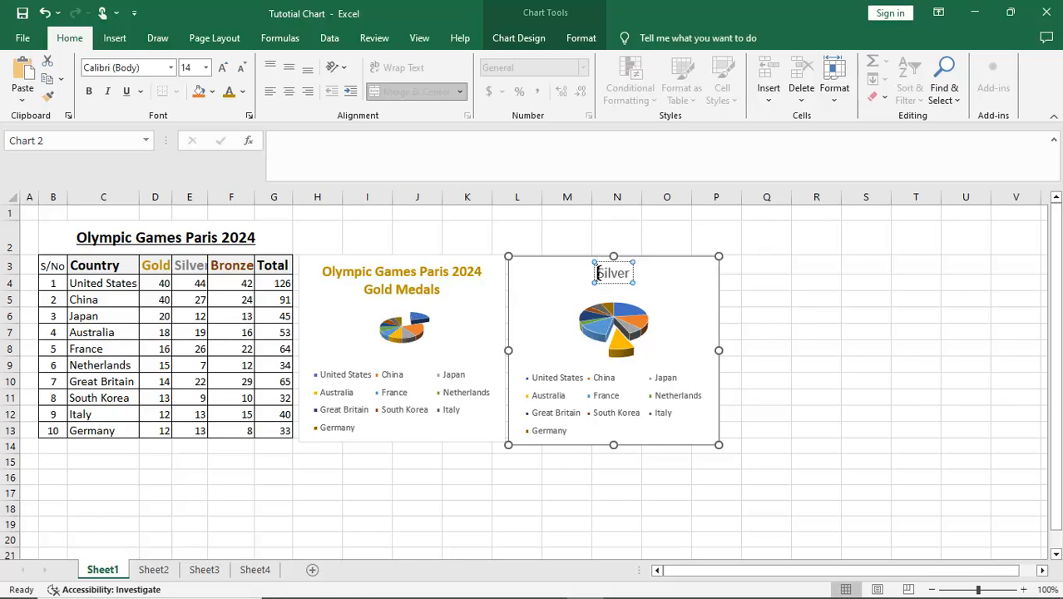
key(ctrl+v)
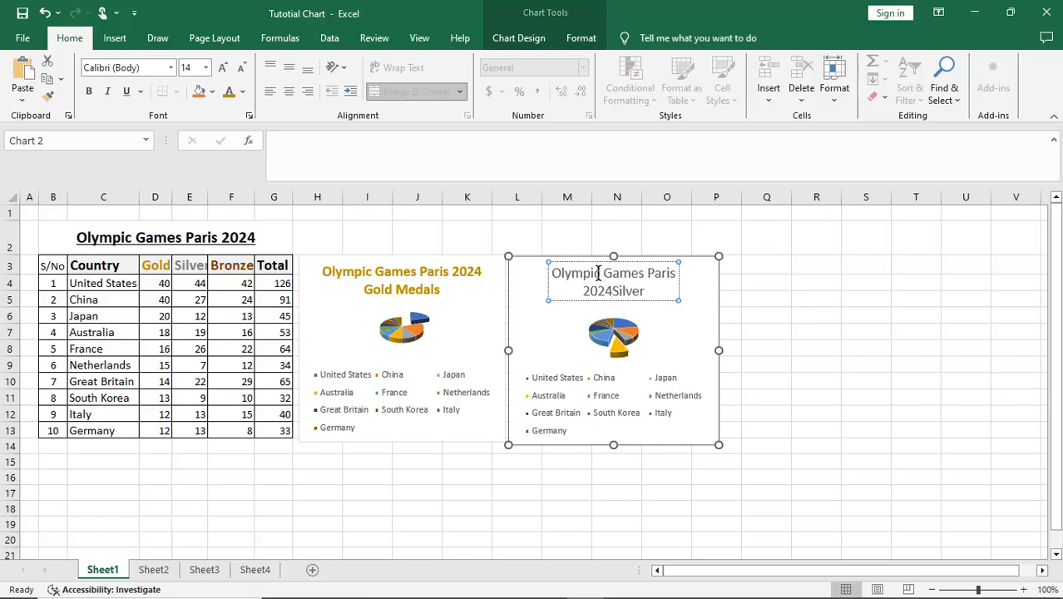
key(Return)
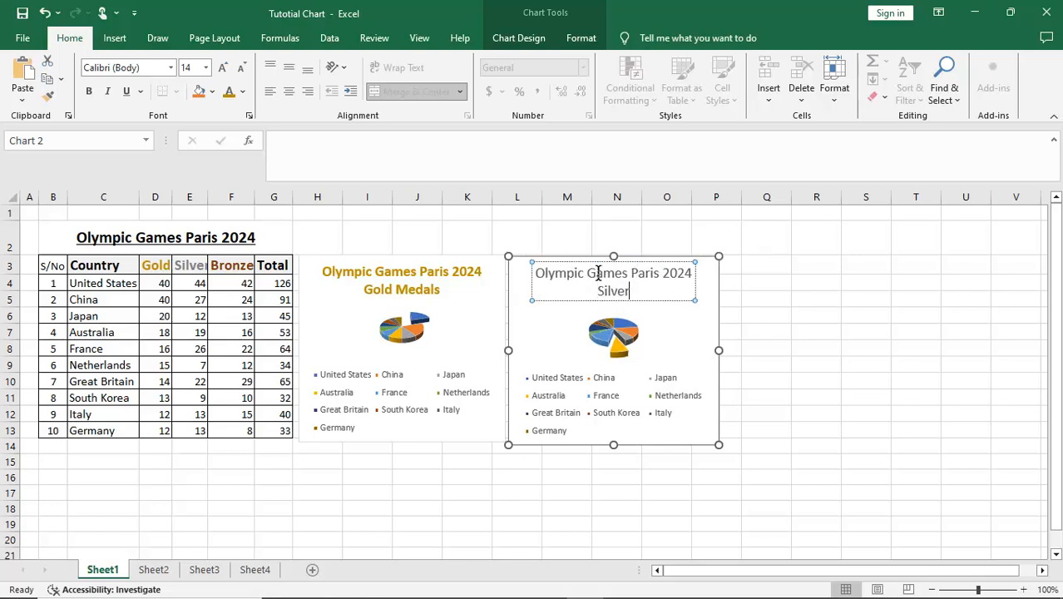
text(Medals)
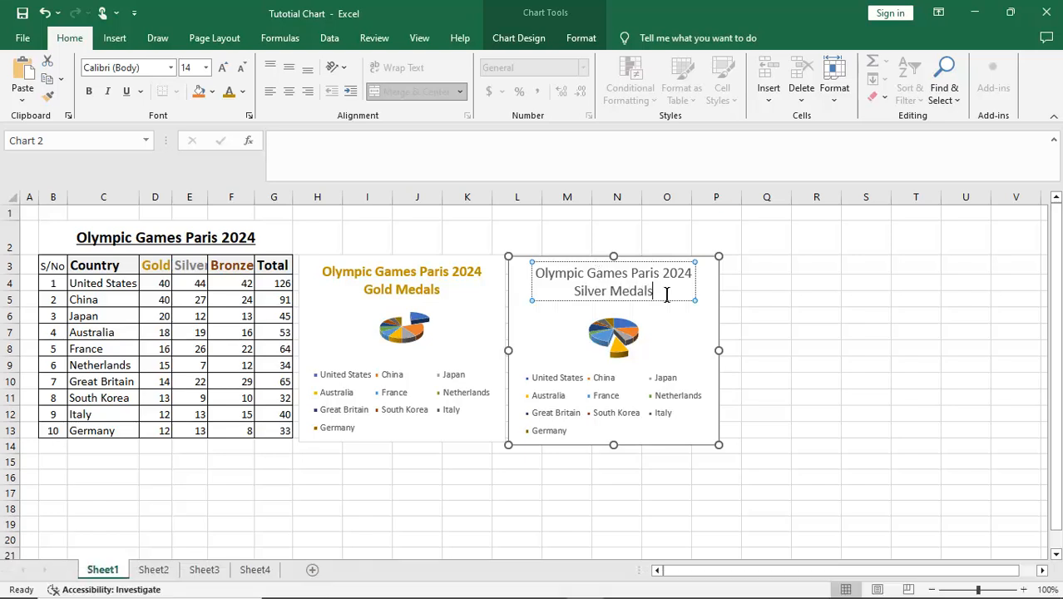
Step: Format the silver chart's title in a gray theme color and bold
click(670, 301)
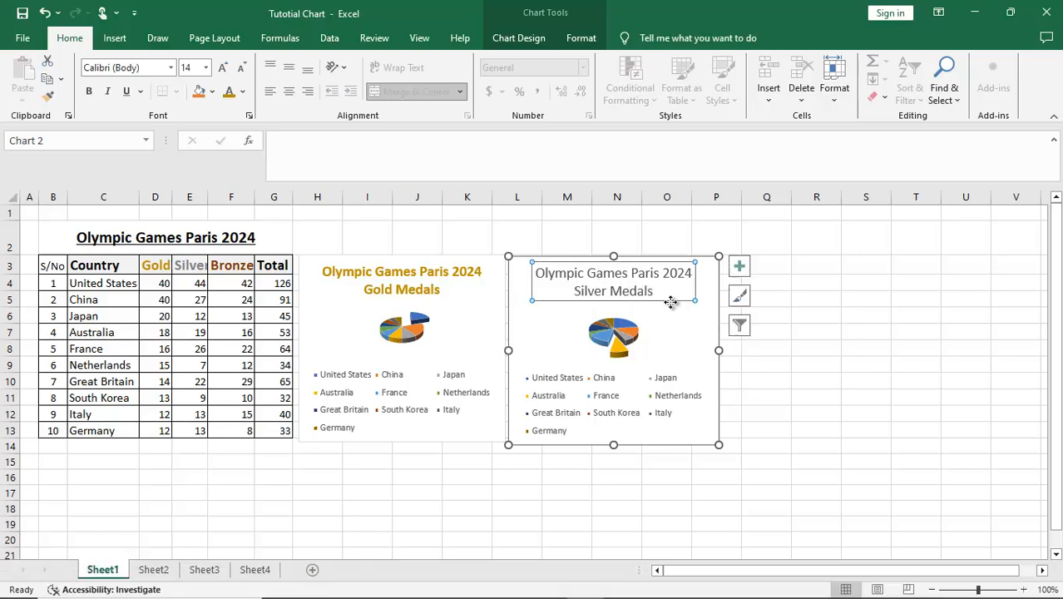
click(242, 93)
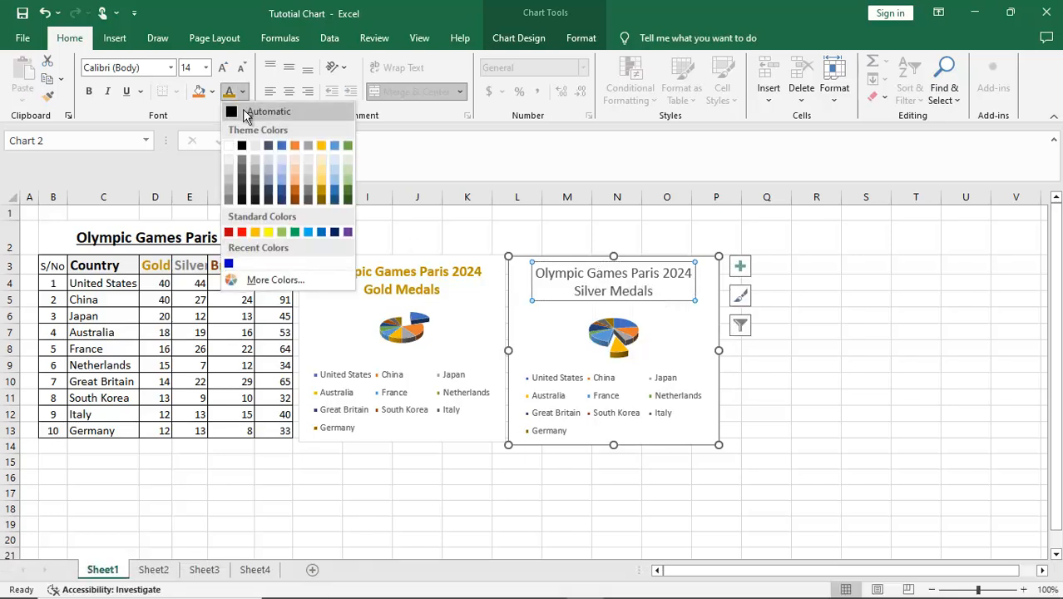
click(229, 189)
click(89, 91)
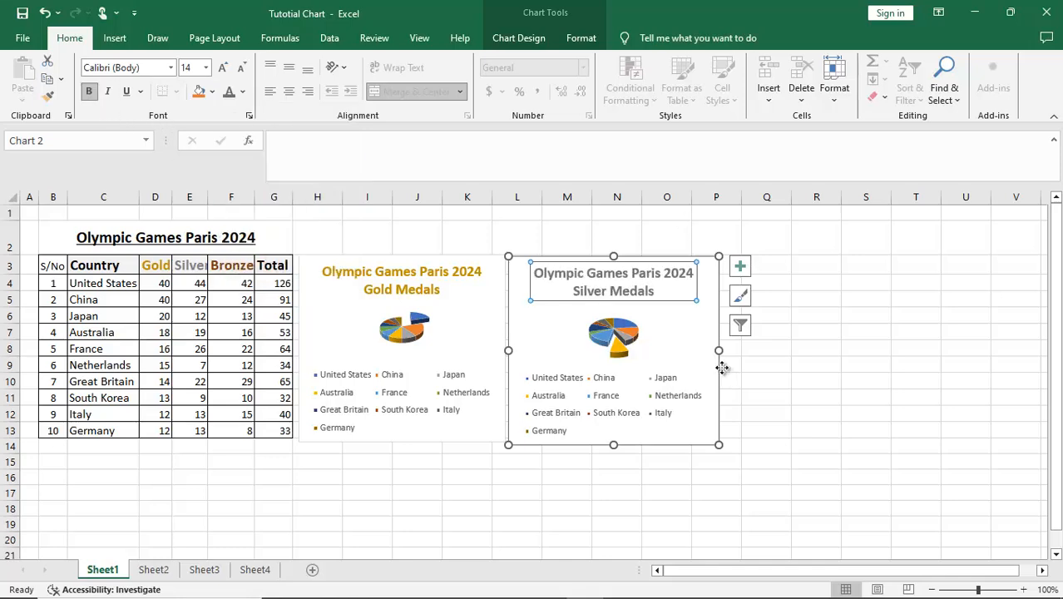
Step: Duplicate the Silver Medals chart and place the copy beside the original, in line with the other charts
click(720, 369)
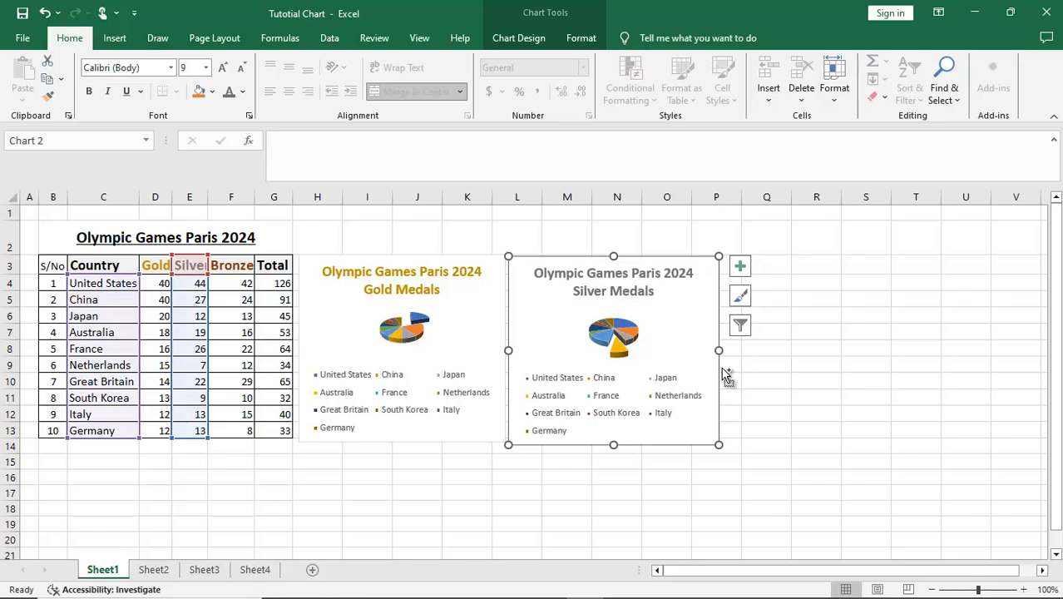
key(ctrl+c)
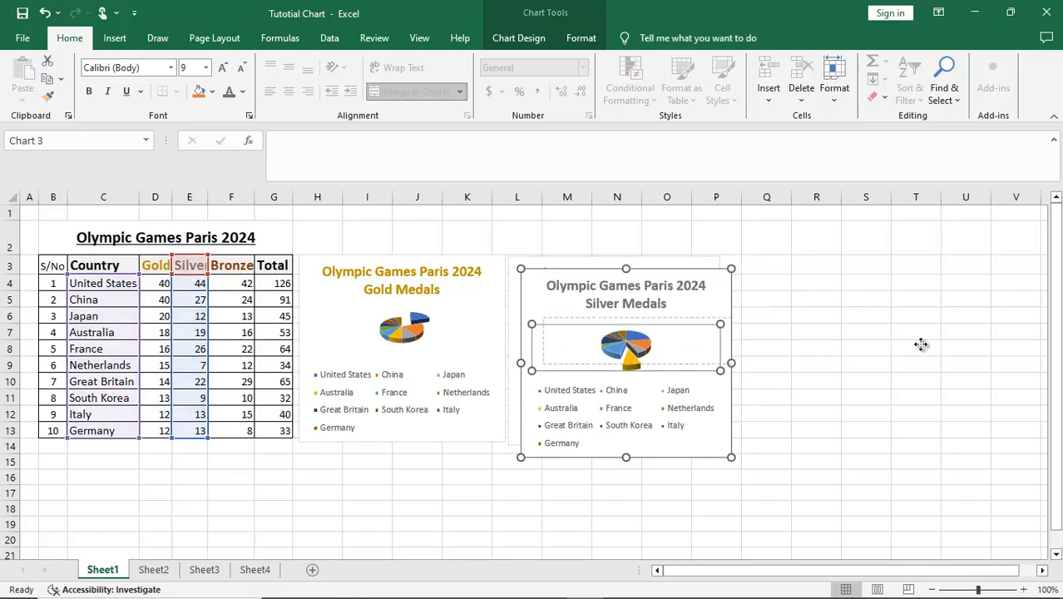
key(ctrl+v)
drag(844, 379, 919, 374)
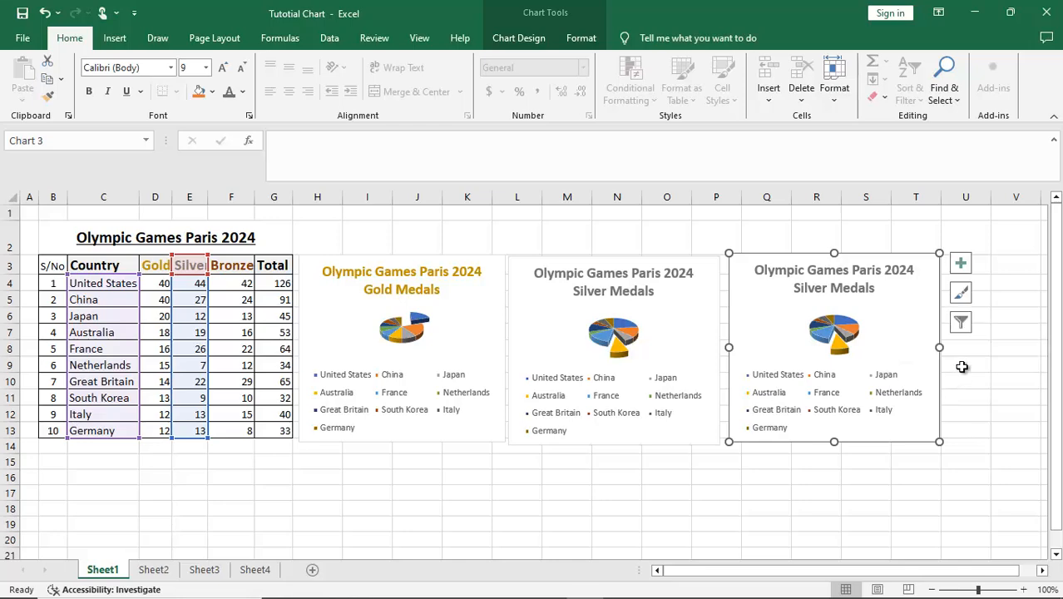
Step: Change the copied chart's data source to the Country and Bronze columns, C3:C13 and F3:F13
click(962, 323)
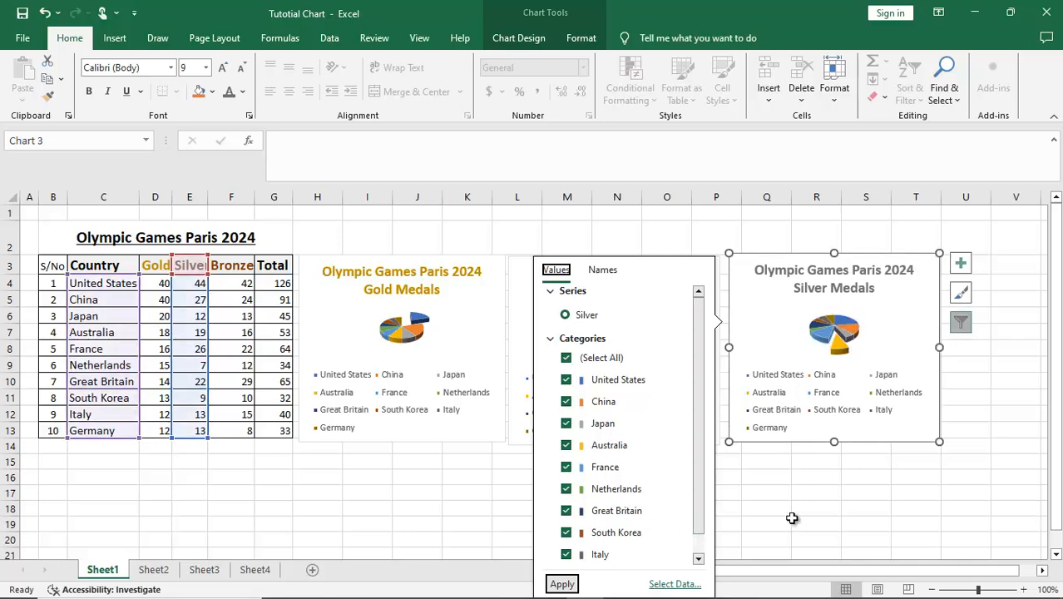
click(674, 584)
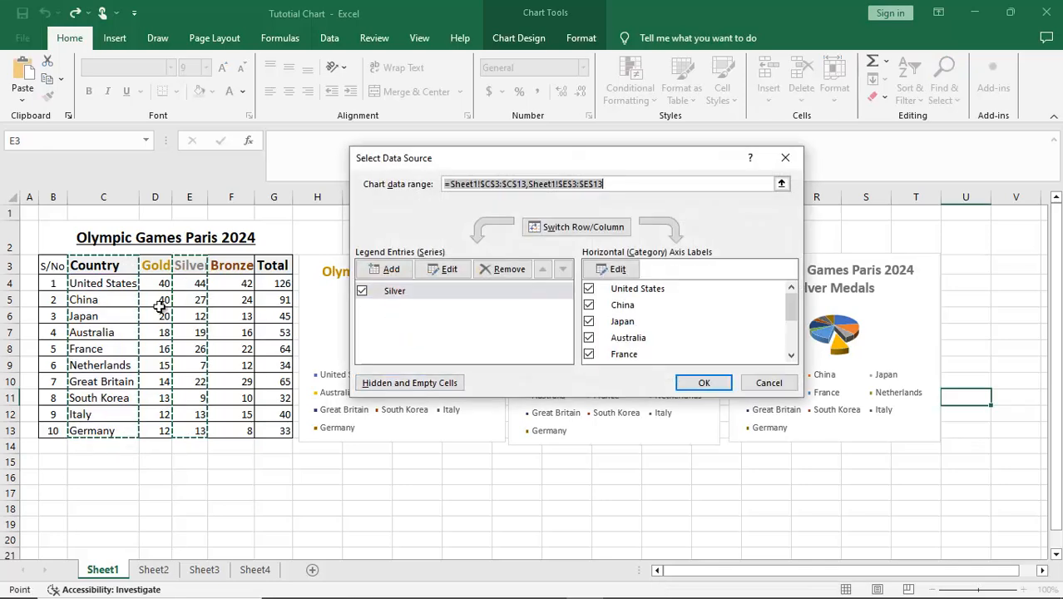
click(111, 260)
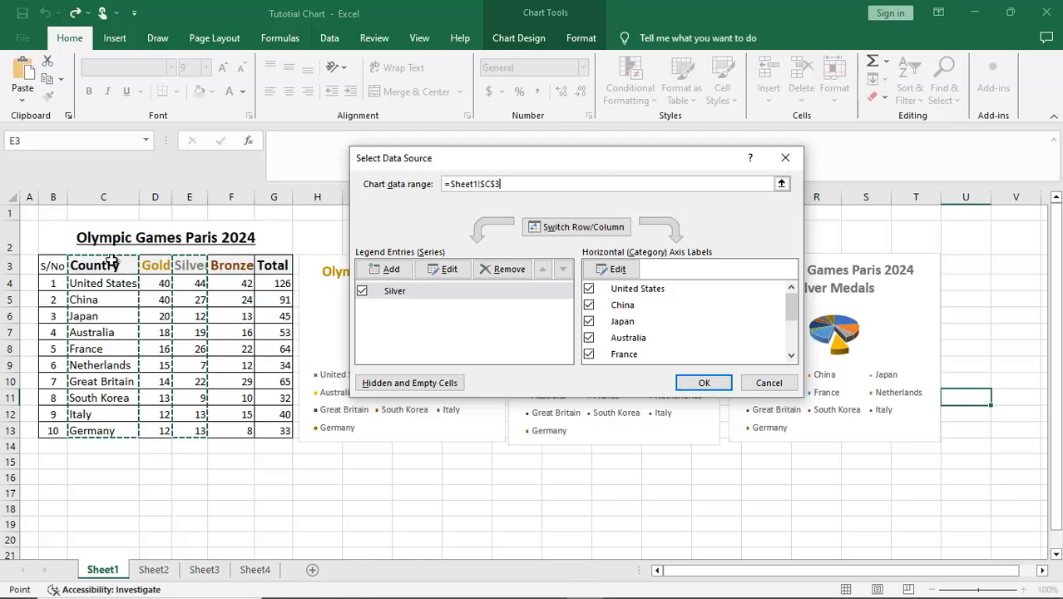
drag(111, 260, 117, 426)
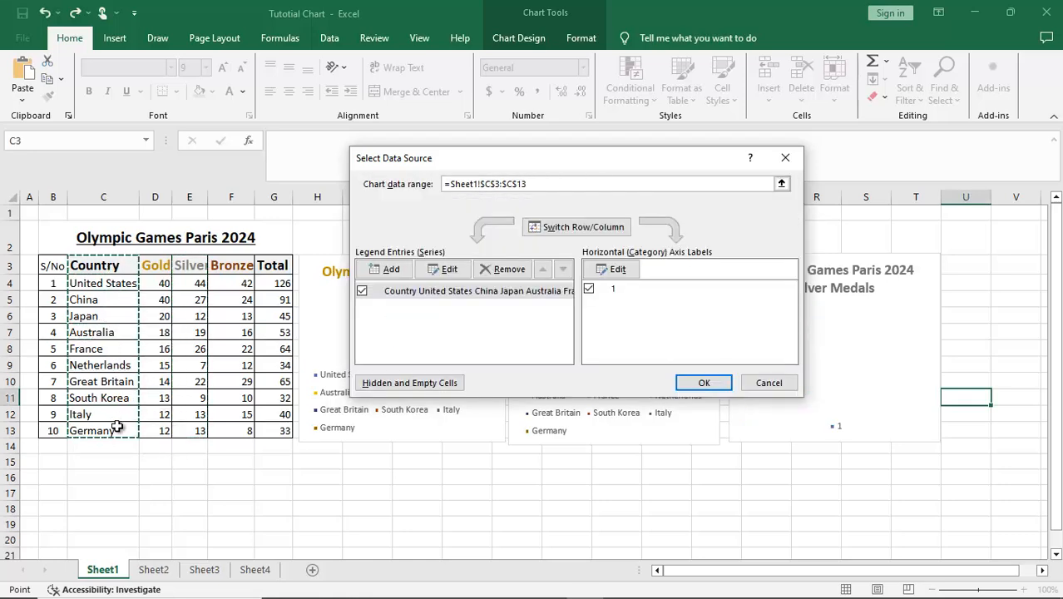
drag(232, 263, 235, 429)
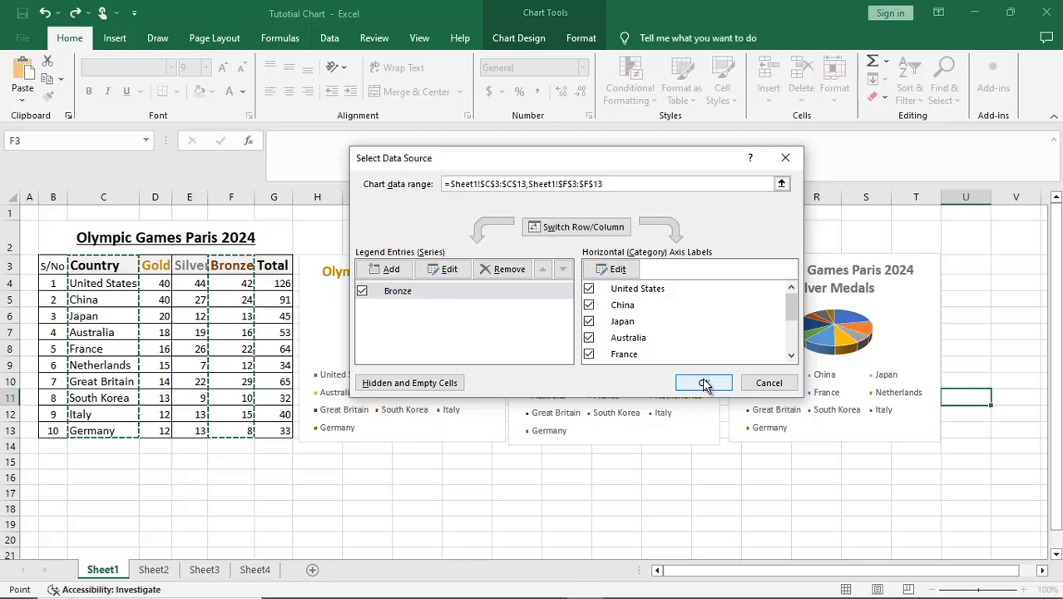
click(703, 384)
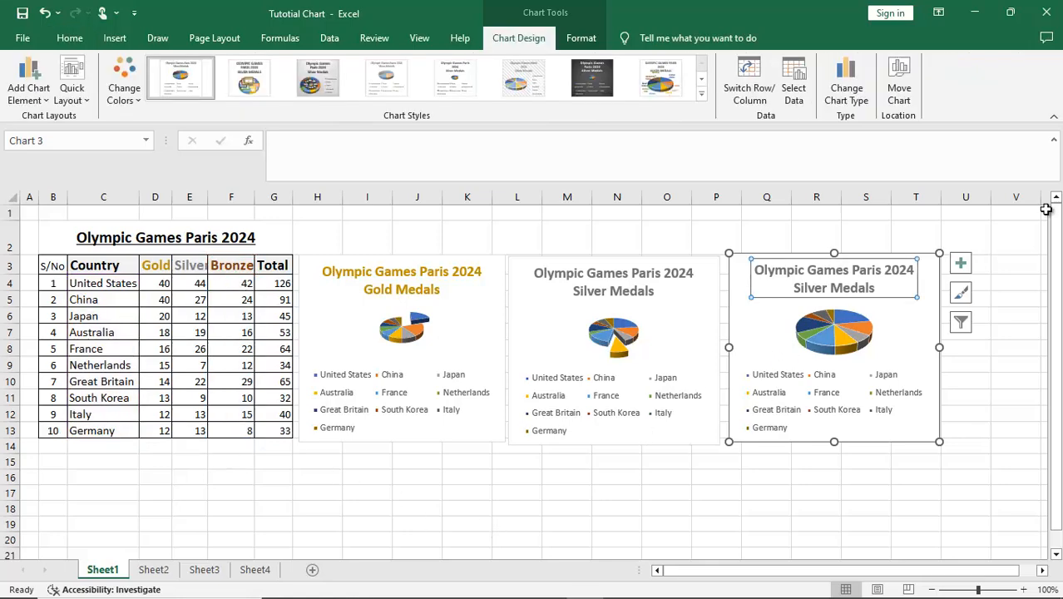
Step: Replace "Silver" with "Bronze" in the third chart's title so it reads "Olympic Games Paris 2024 Bronze Medals"
click(830, 287)
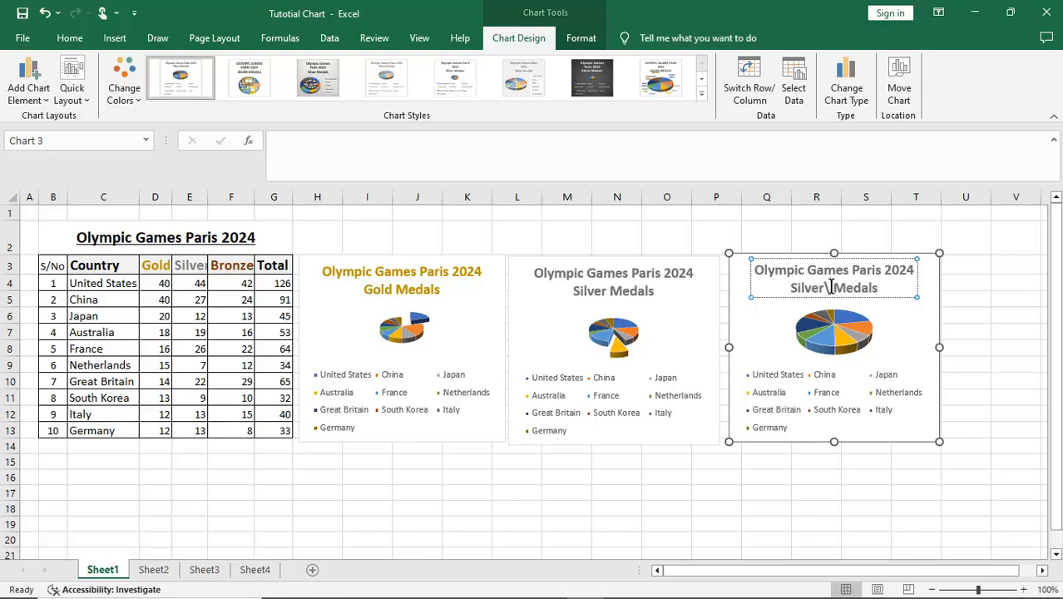
key(BackSpace)
key(BackSpace)
key(BackSpace)
key(BackSpace)
key(BackSpace)
key(BackSpace)
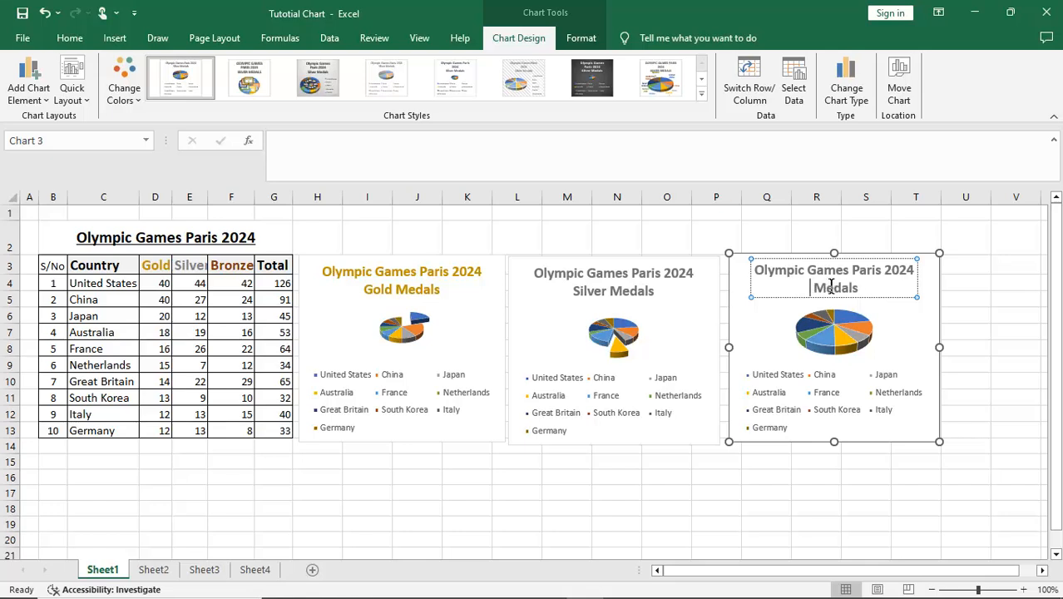
text(Bronze)
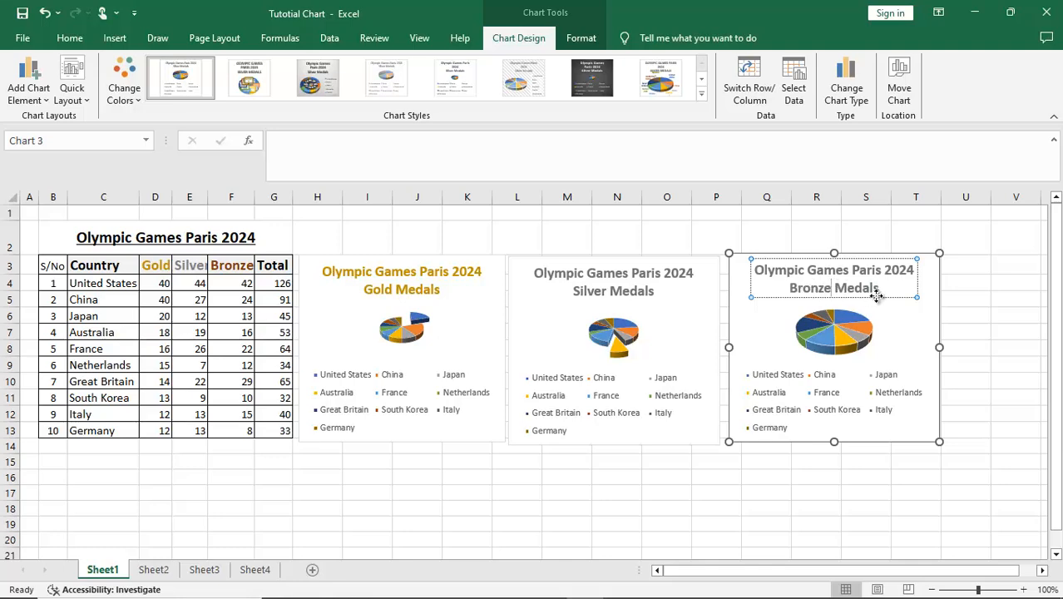
Step: Color the whole Bronze Medals chart title in the darkest orange theme color
key(ctrl+a)
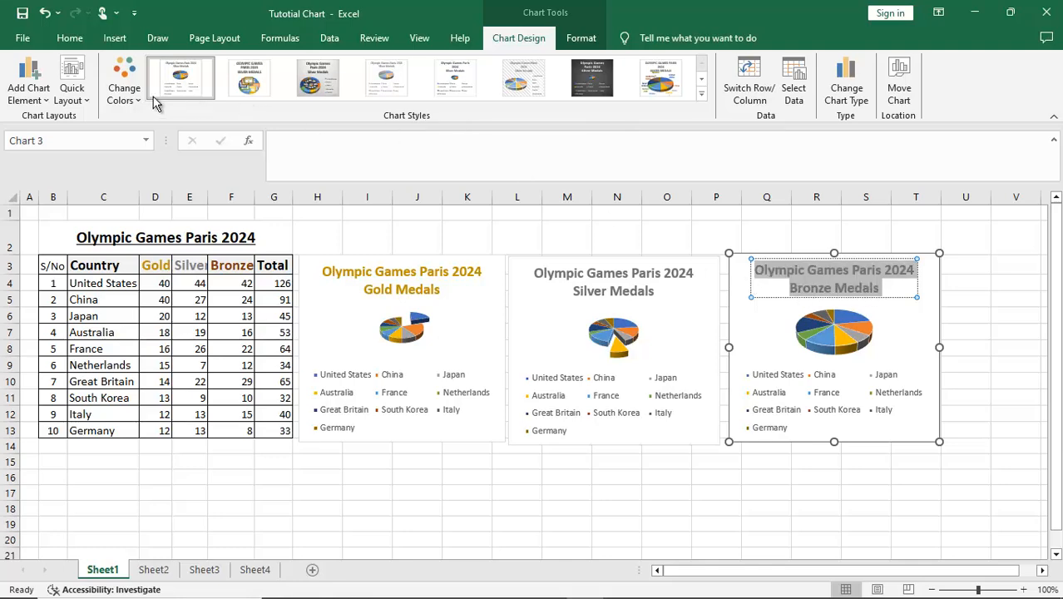
click(71, 39)
click(242, 91)
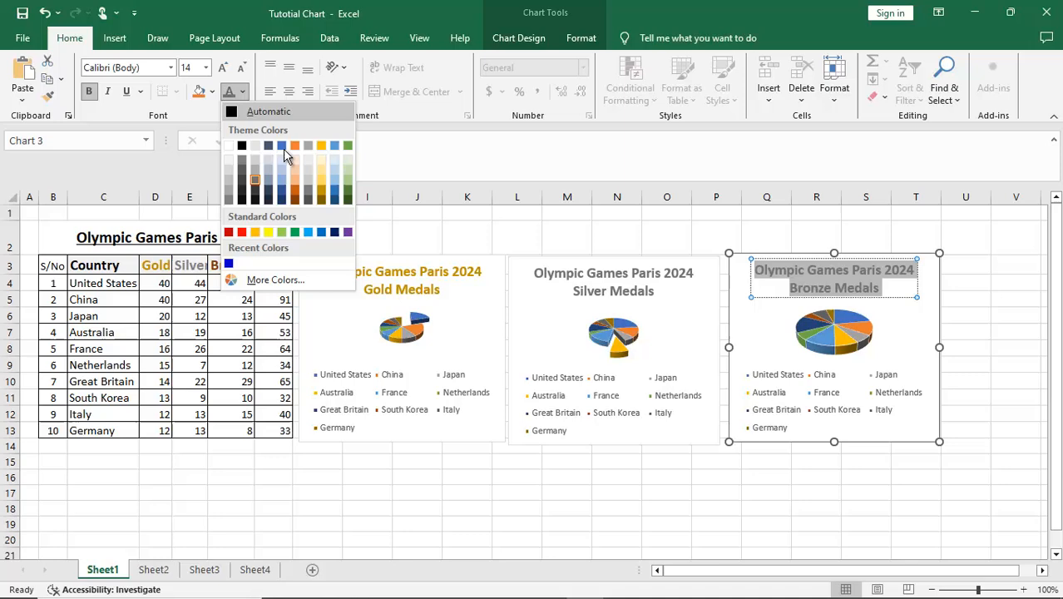
click(296, 200)
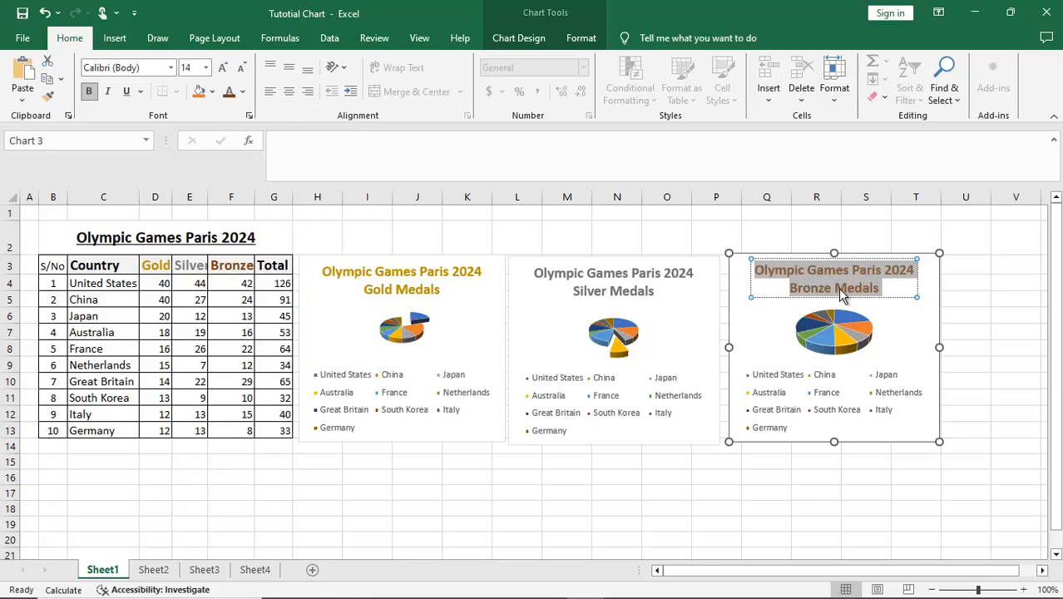
Step: Pull the Japan slice out of the pie in the Bronze Medals chart, and deselect the chart
click(858, 335)
click(859, 336)
drag(858, 335, 870, 350)
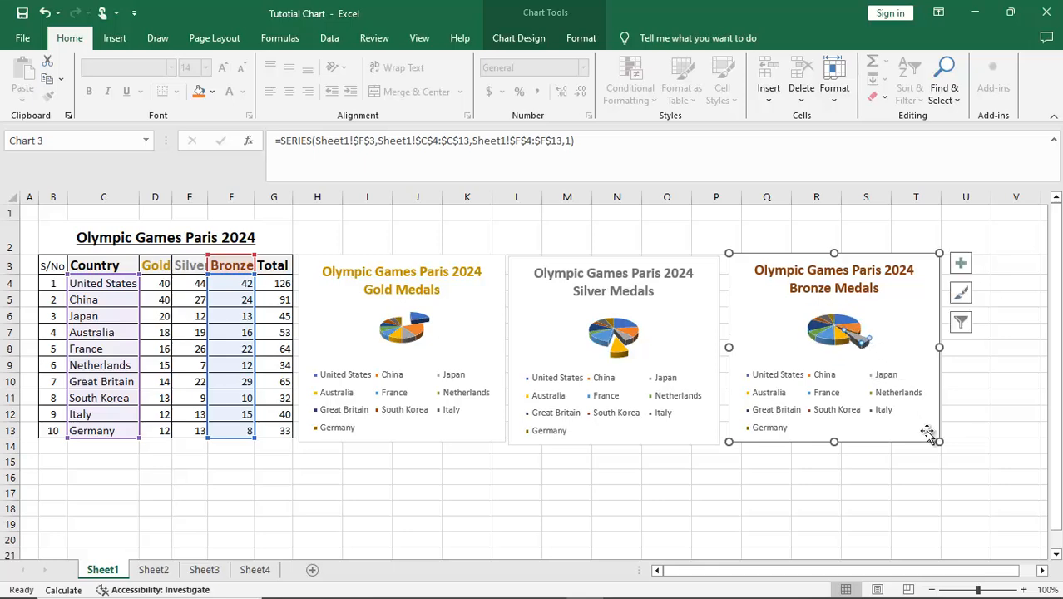
click(938, 488)
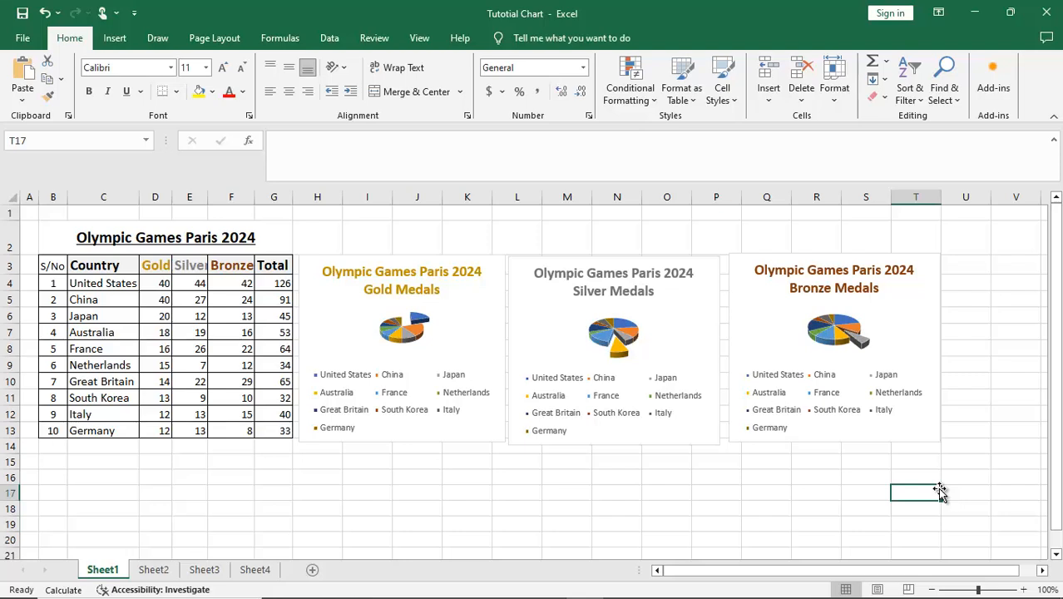